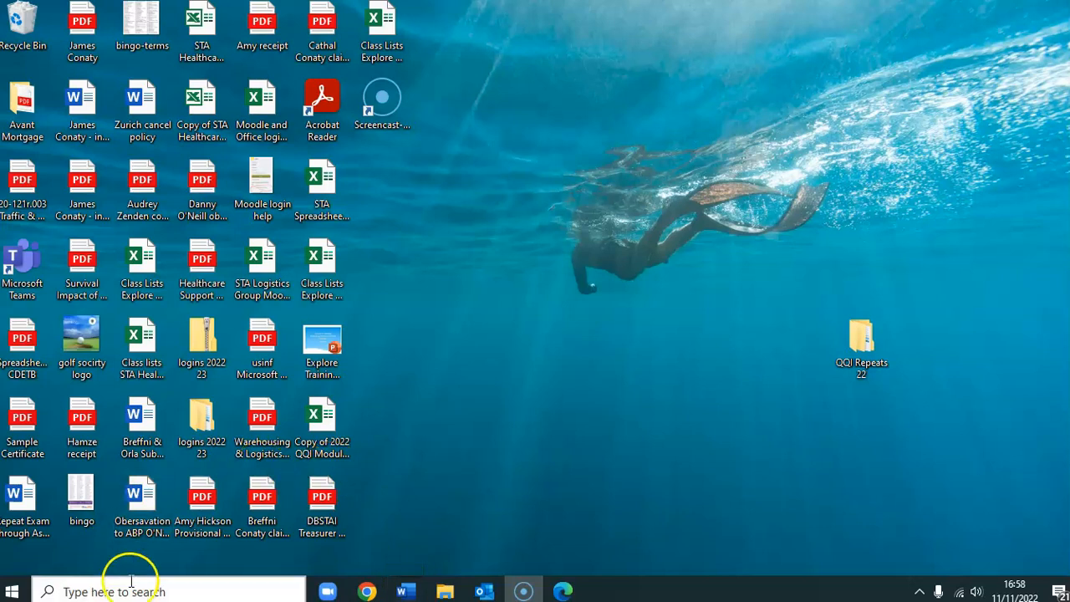
- Launch Word from the Windows search panel and start a new blank document
click(132, 584)
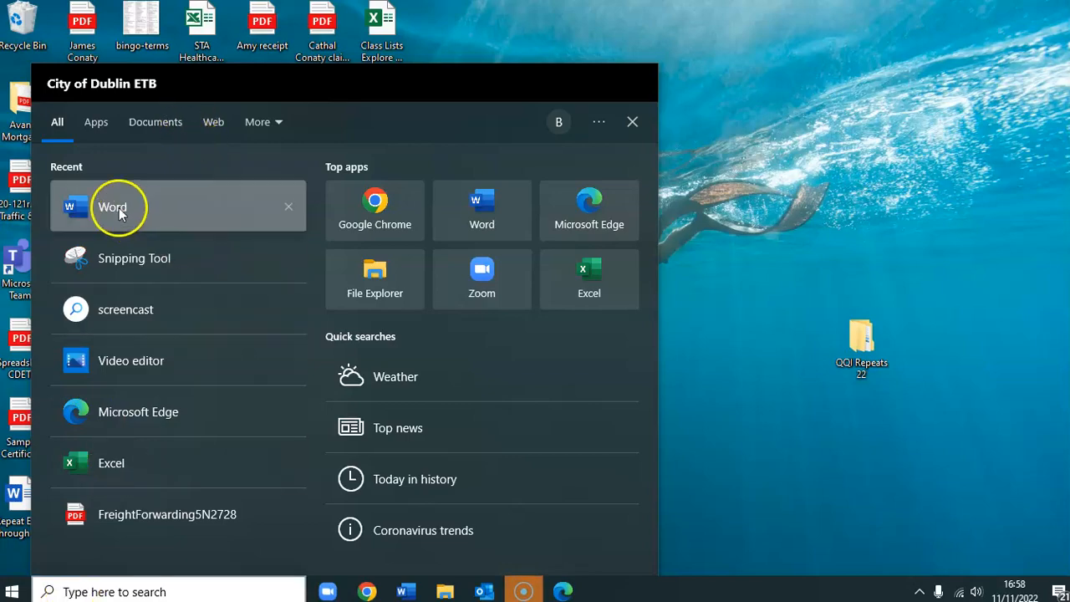
click(117, 209)
click(206, 185)
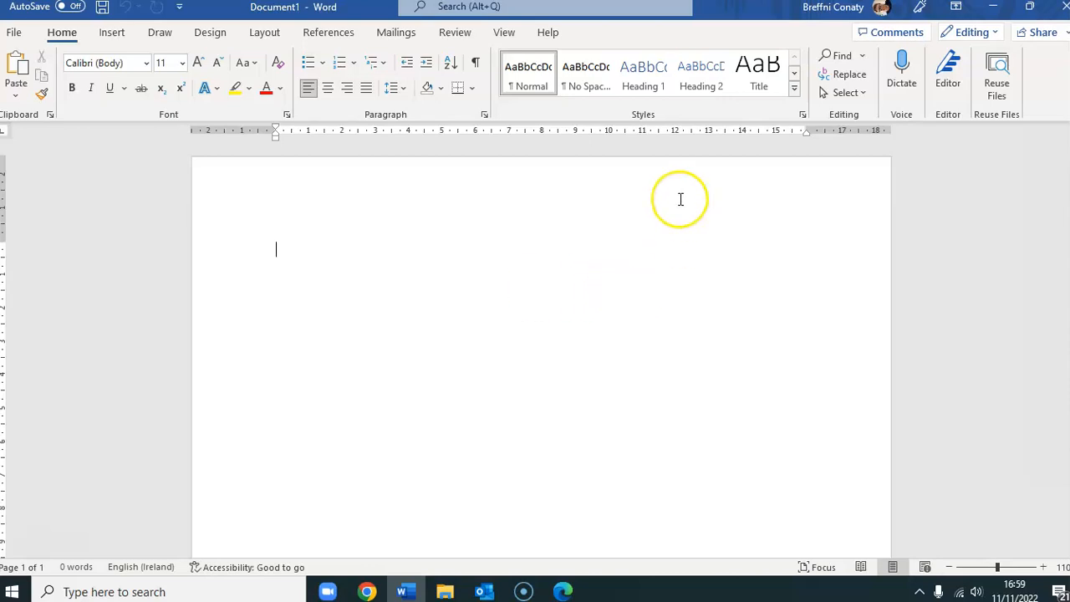
- In the page header, pick the Happy Friends Logo v2 picture from Documents > Explore
double_click(280, 223)
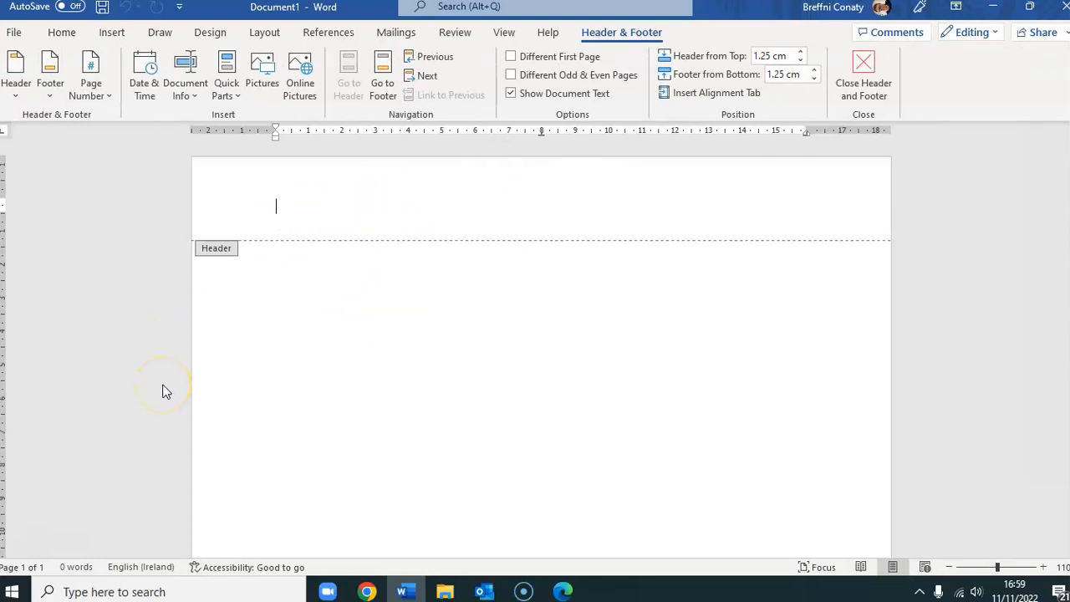
click(260, 78)
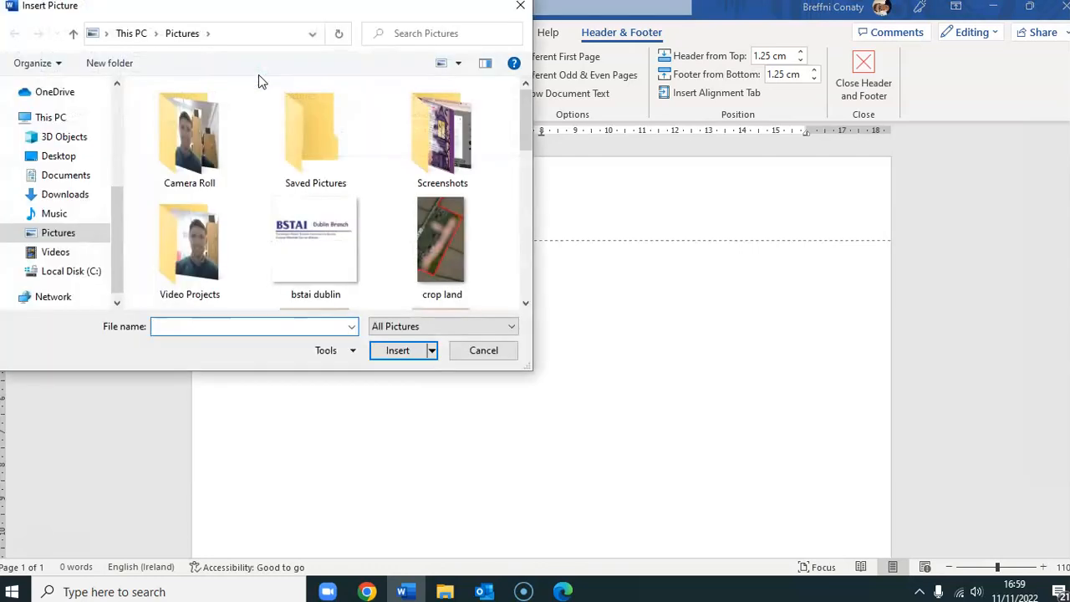
drag(530, 126, 514, 92)
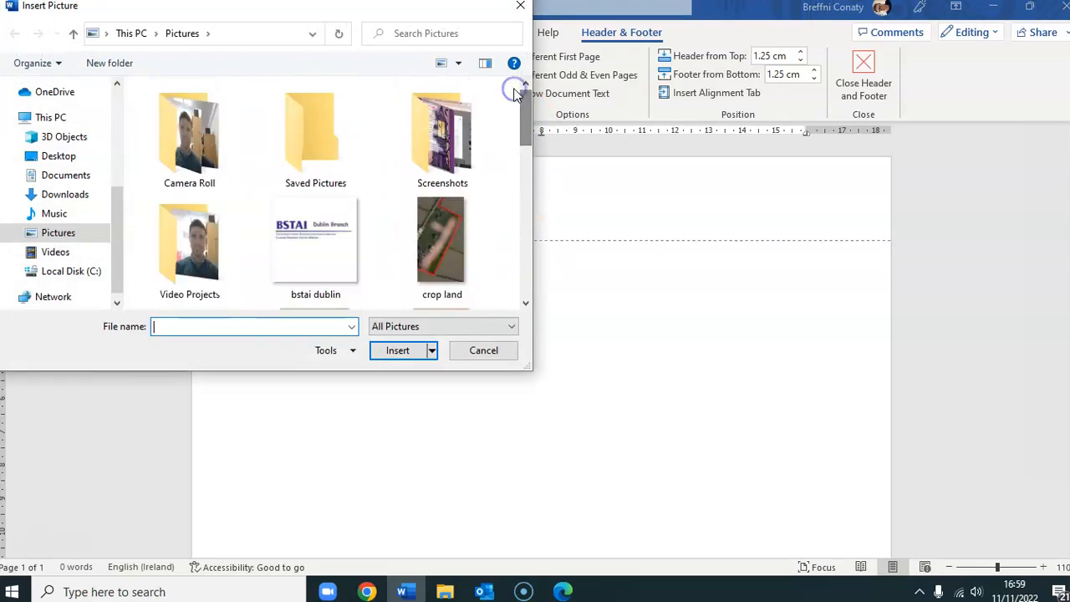
click(65, 177)
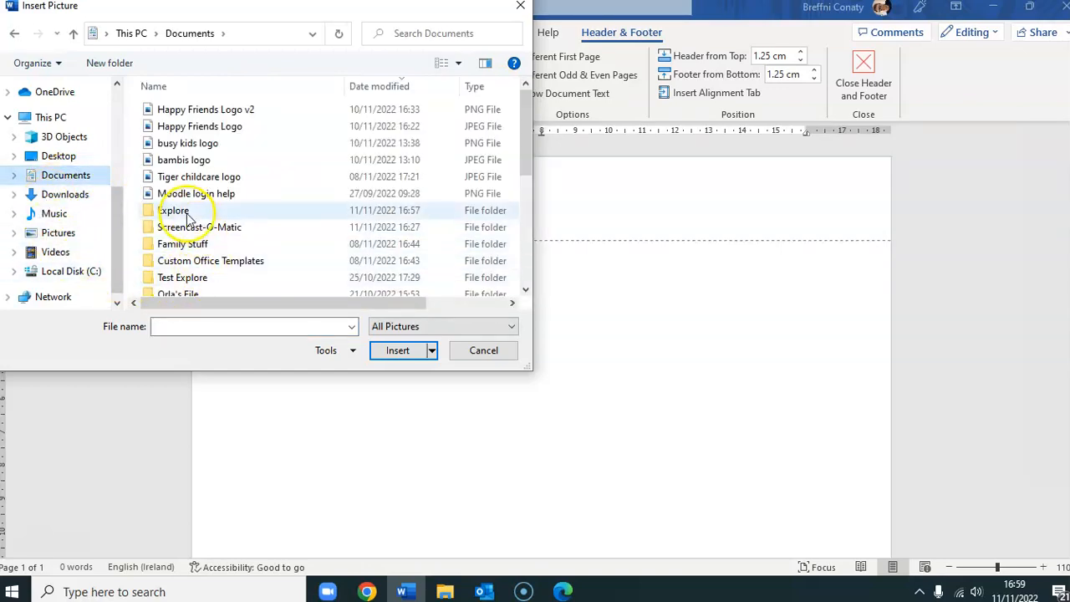
double_click(180, 212)
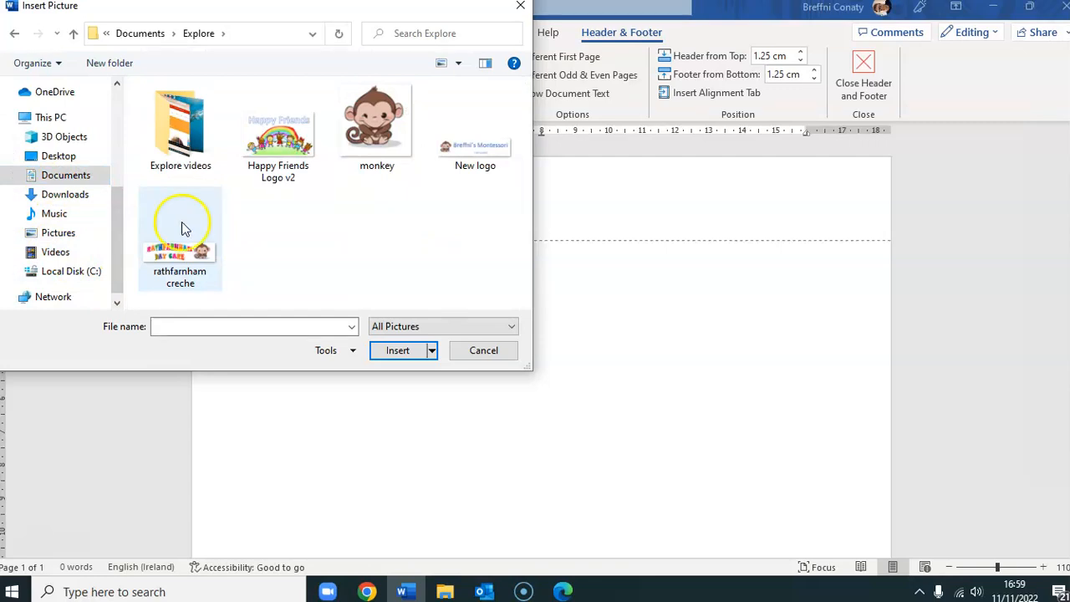
click(294, 144)
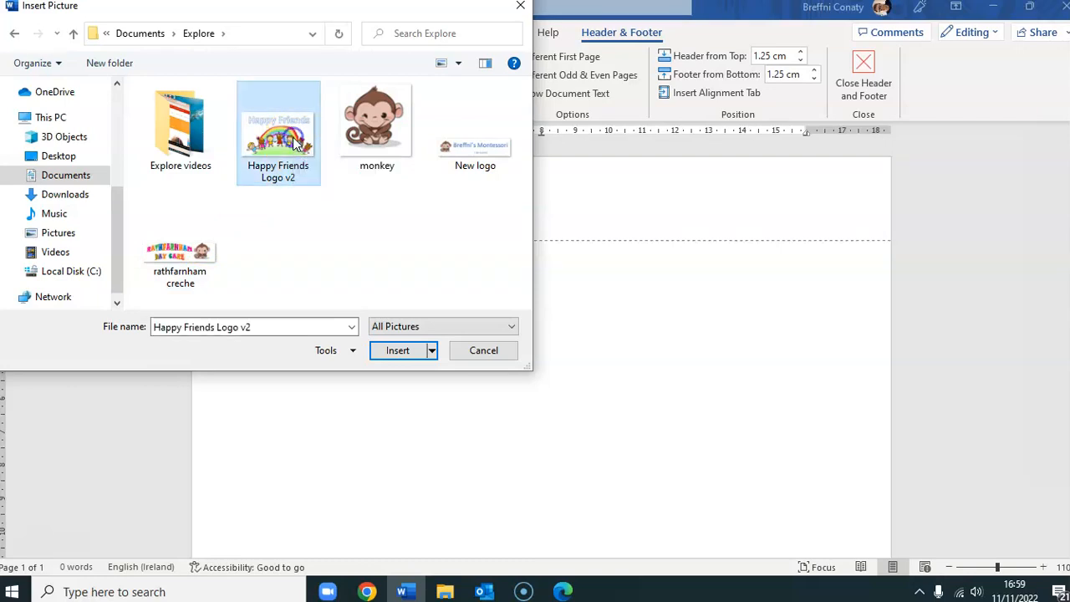
click(412, 353)
- Insert the logo, shrink it to about 2.57 × 4.15 cm, and centre it in the header
click(411, 353)
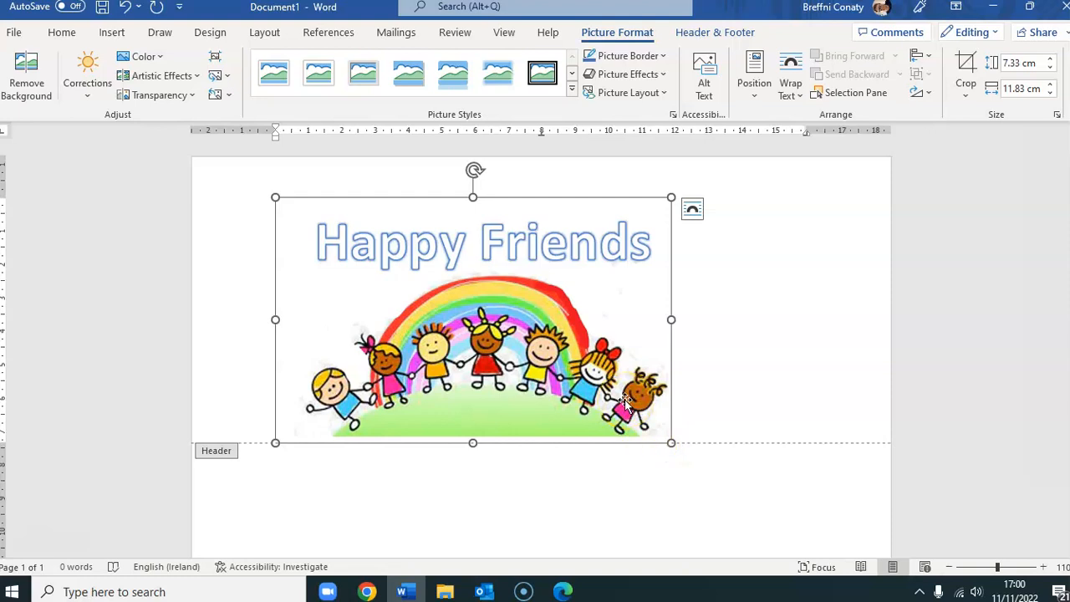
click(673, 442)
drag(673, 443, 415, 281)
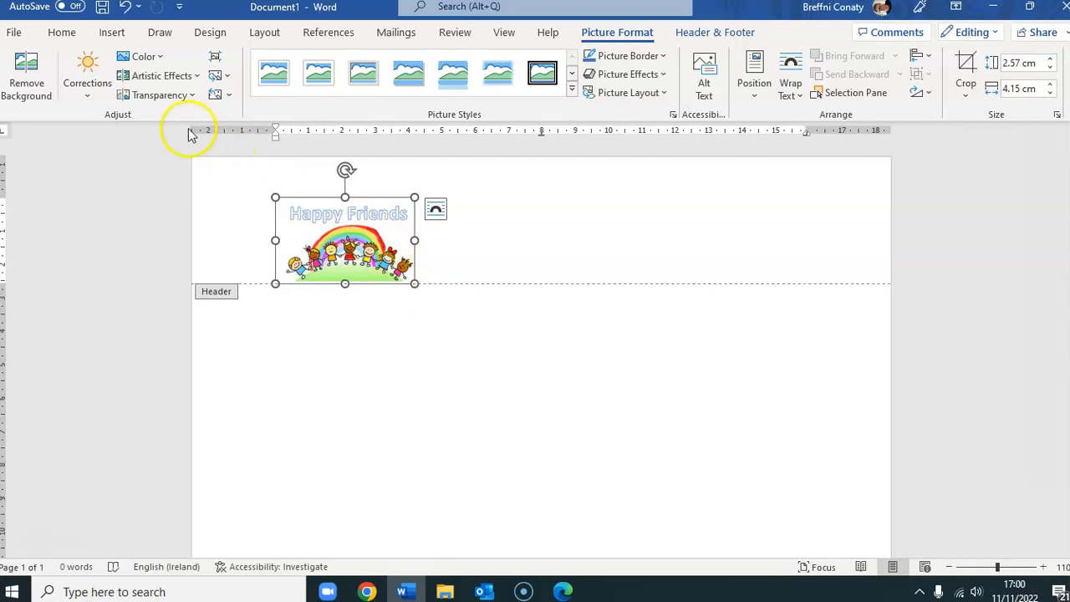
click(60, 39)
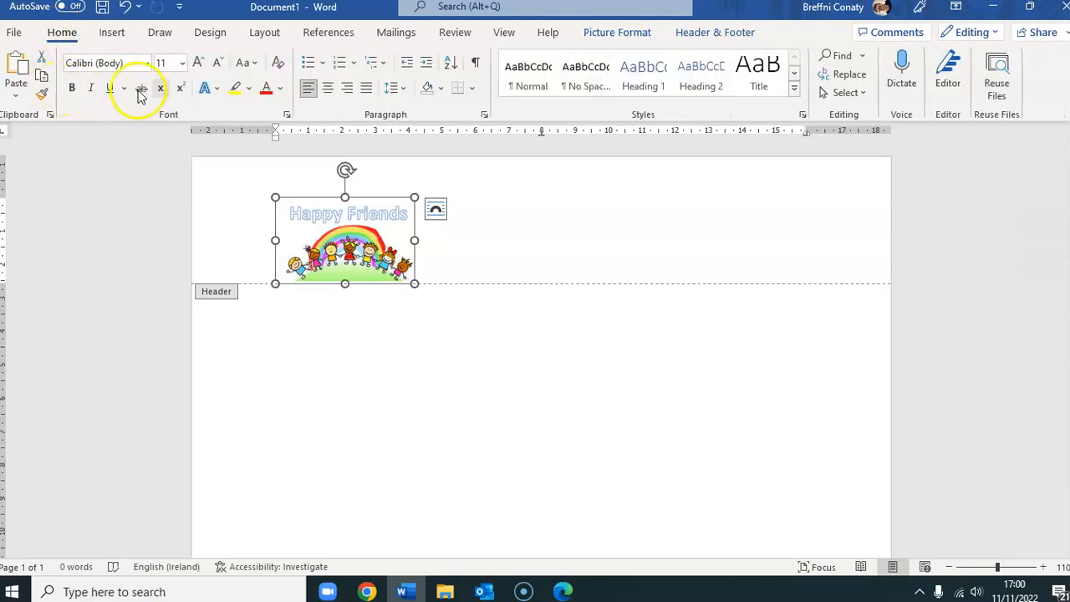
click(328, 90)
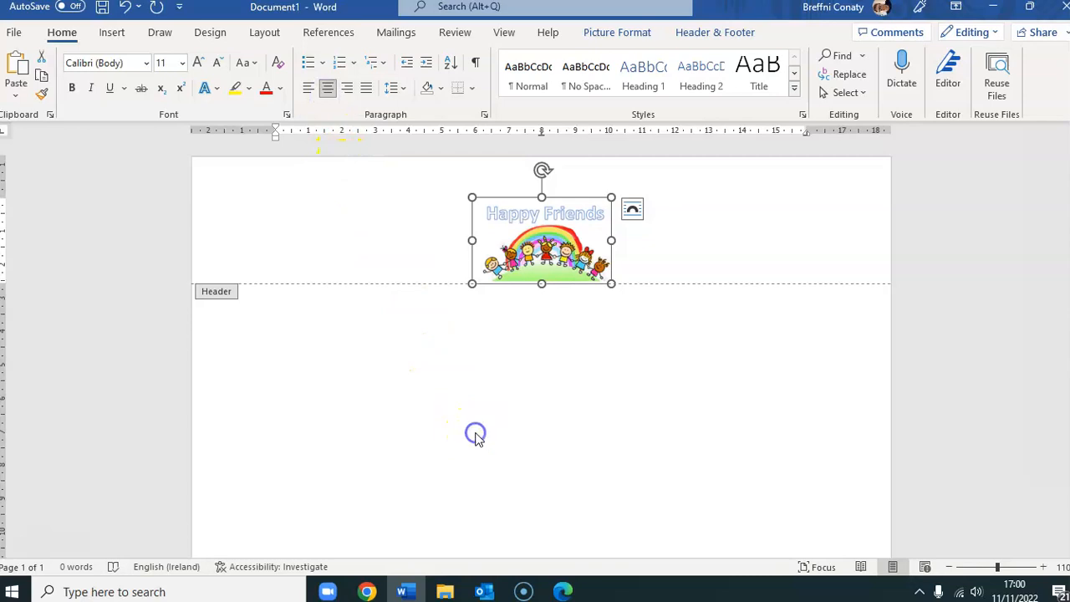
- Close the header and go back to the blank document body, scrolling to check the page
double_click(476, 436)
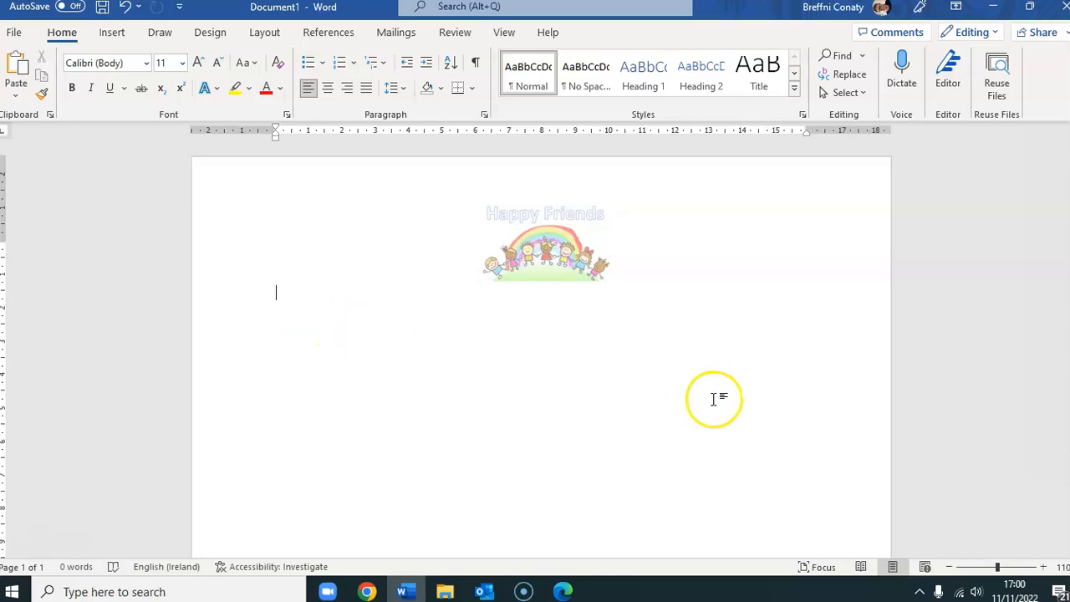
scroll(666, 352, down, 3)
scroll(660, 334, up, 3)
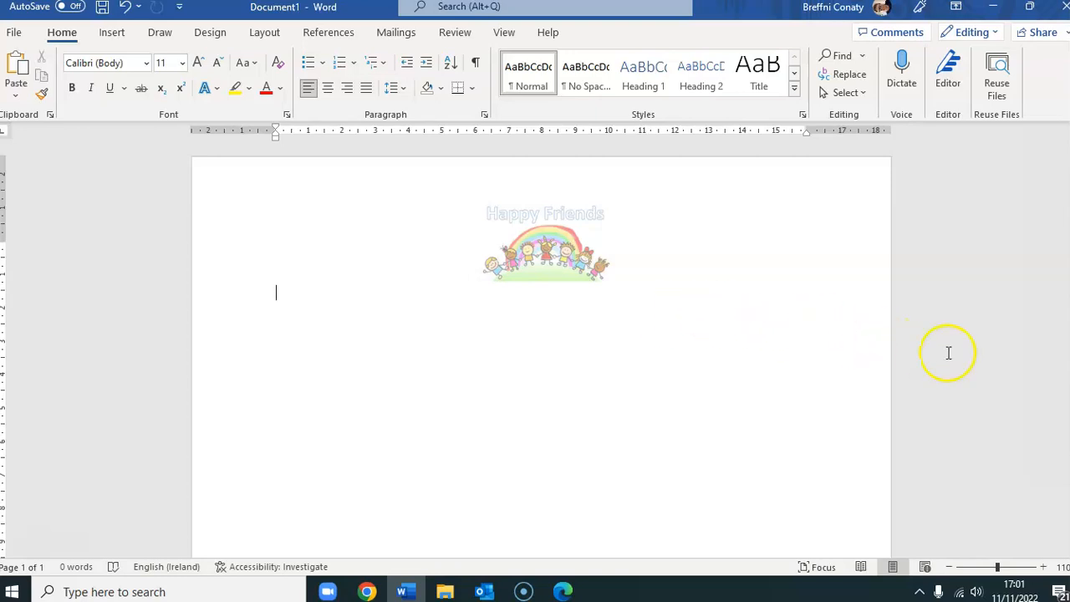
scroll(541, 351, down, 10)
scroll(541, 351, up, 10)
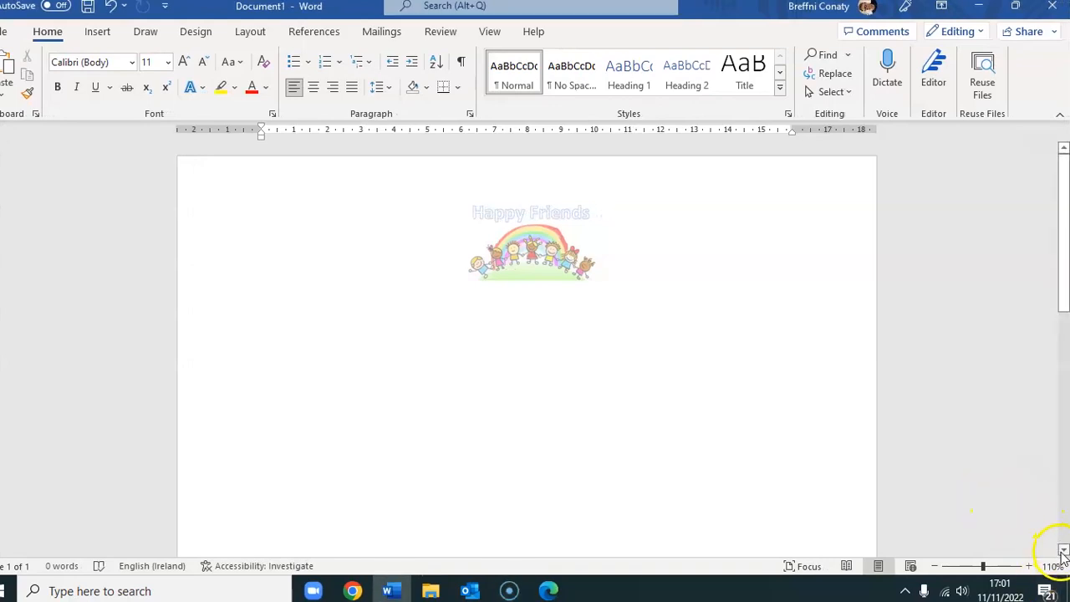
drag(1064, 552, 1064, 552)
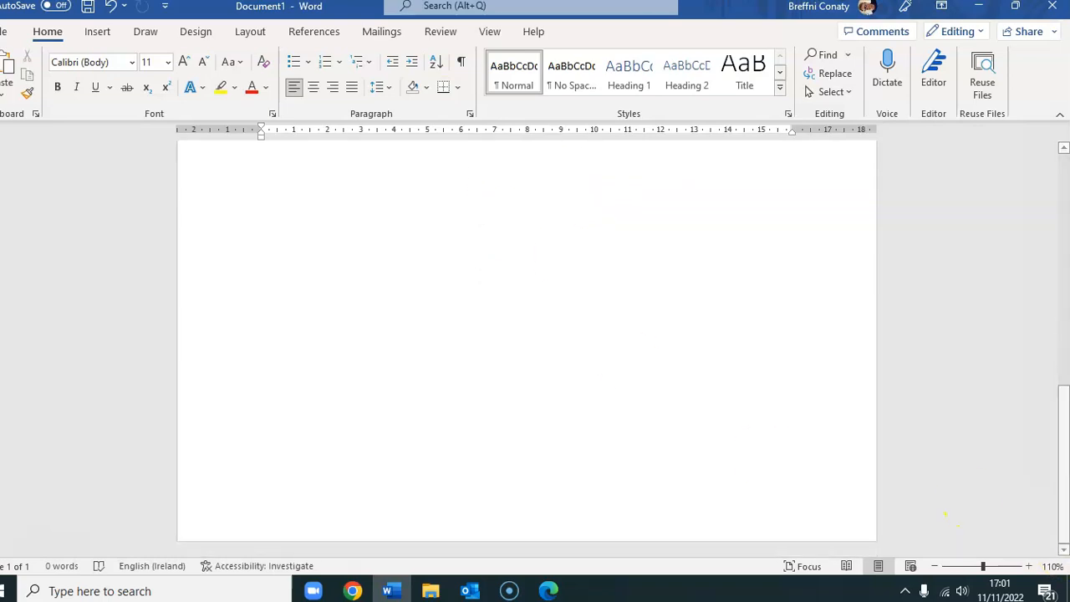
- Open the page footer for editing with the cursor placed in it
double_click(507, 4)
double_click(506, 4)
double_click(216, 502)
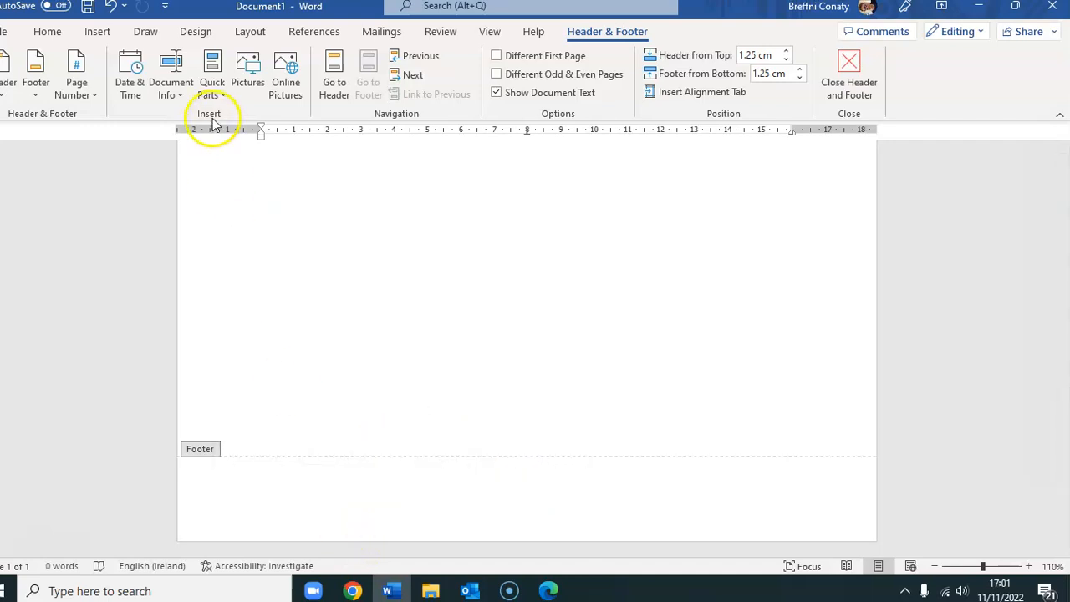
click(361, 504)
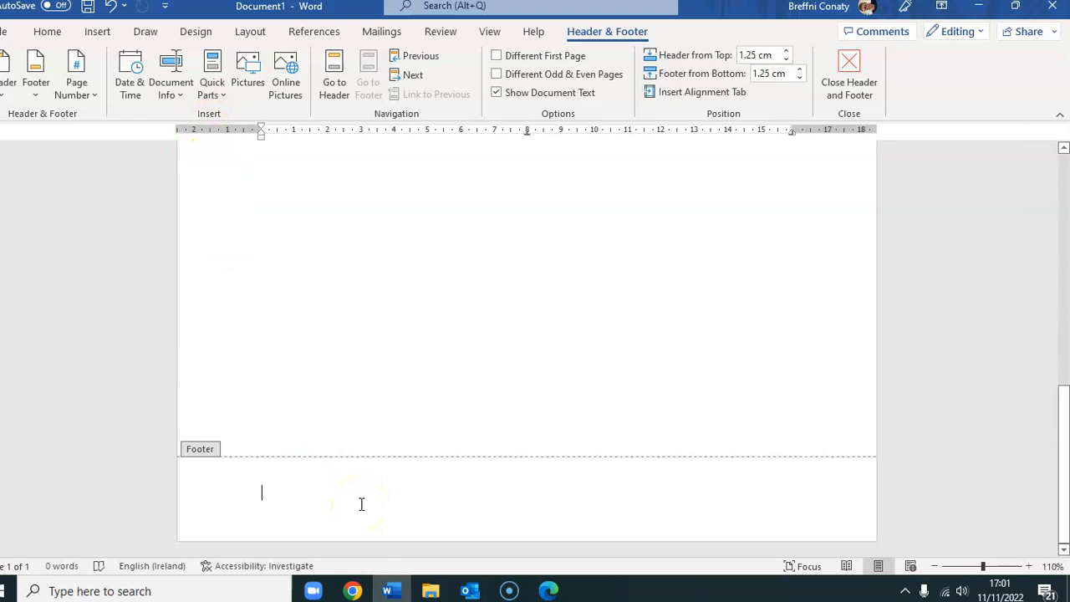
- Type 'Happy Friends,', the street address and the city on three footer lines
text(Happy Friends,)
key(Return)
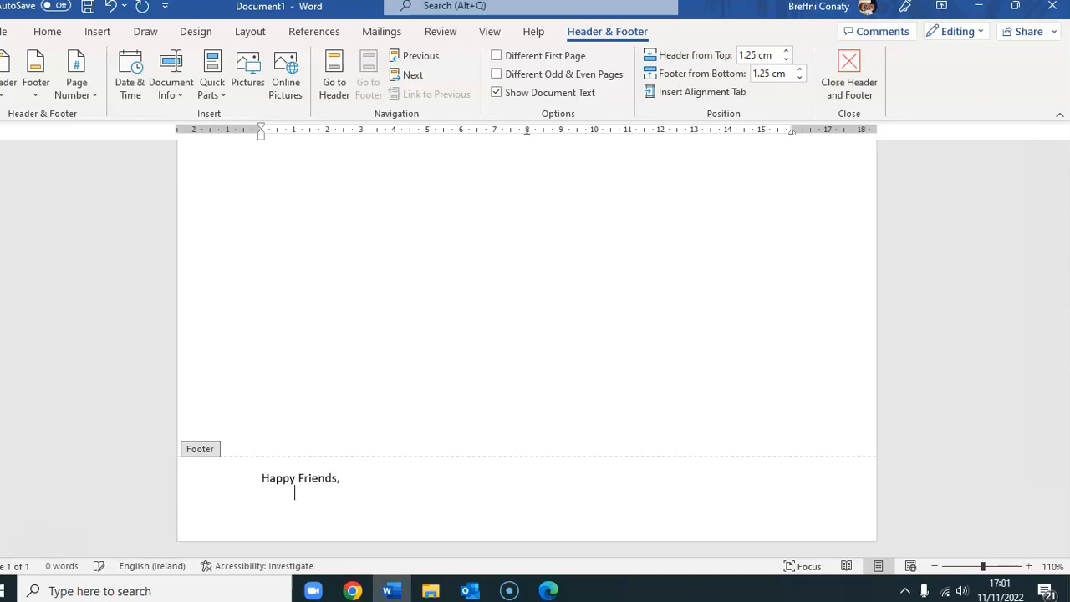
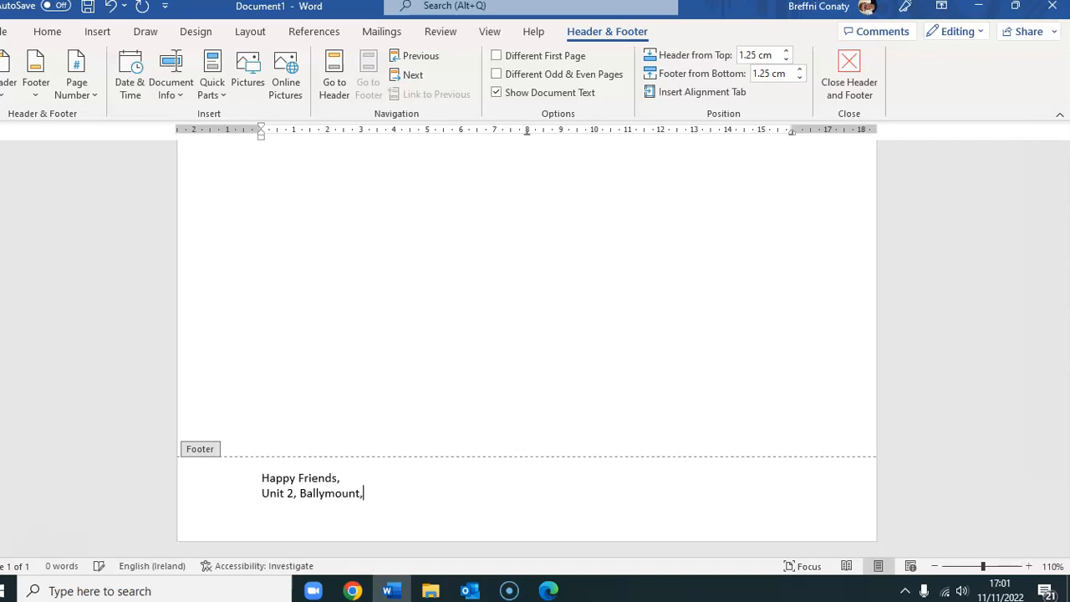
key(Return)
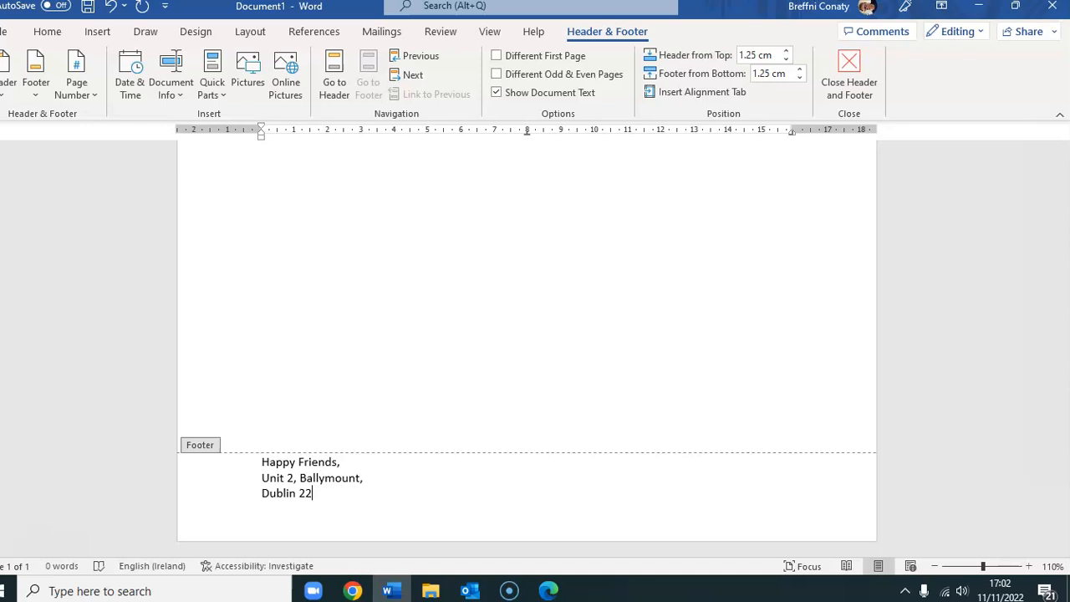
click(98, 32)
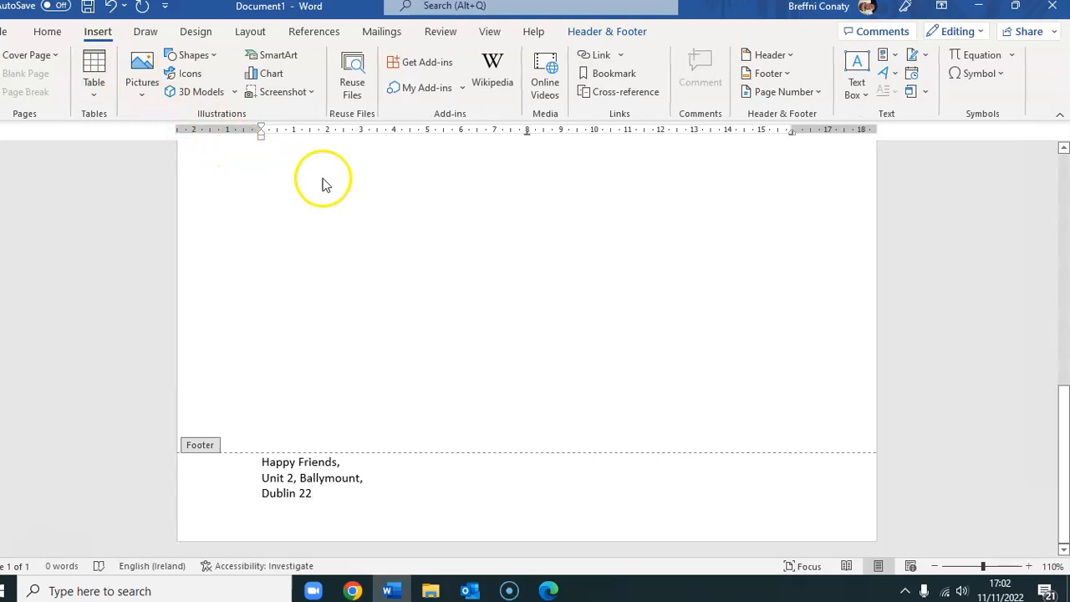
- Open the full Symbol dialog and switch its font to Wingdings
click(994, 73)
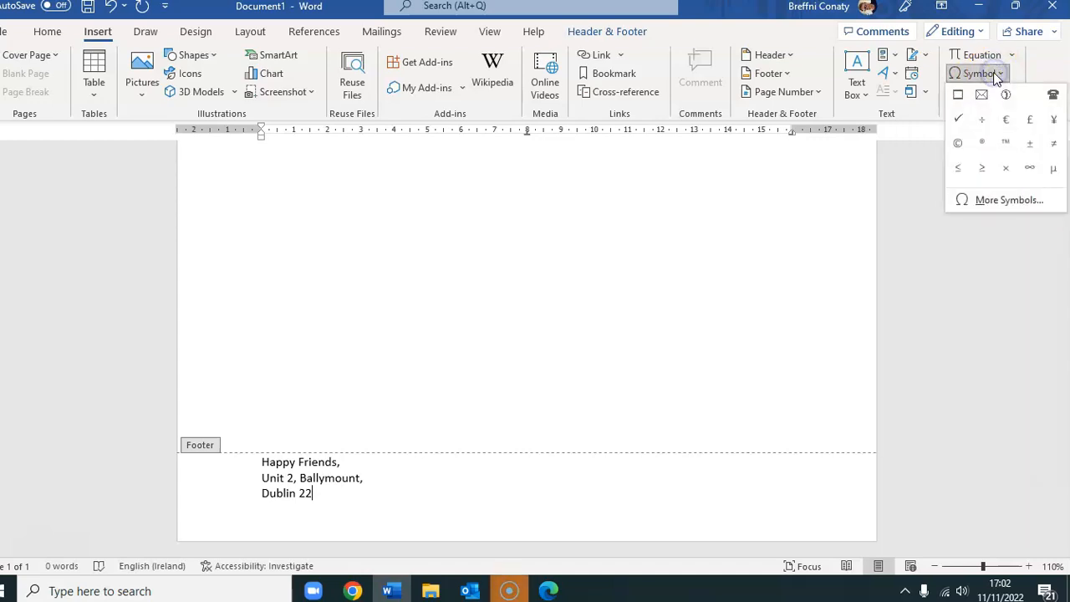
click(993, 205)
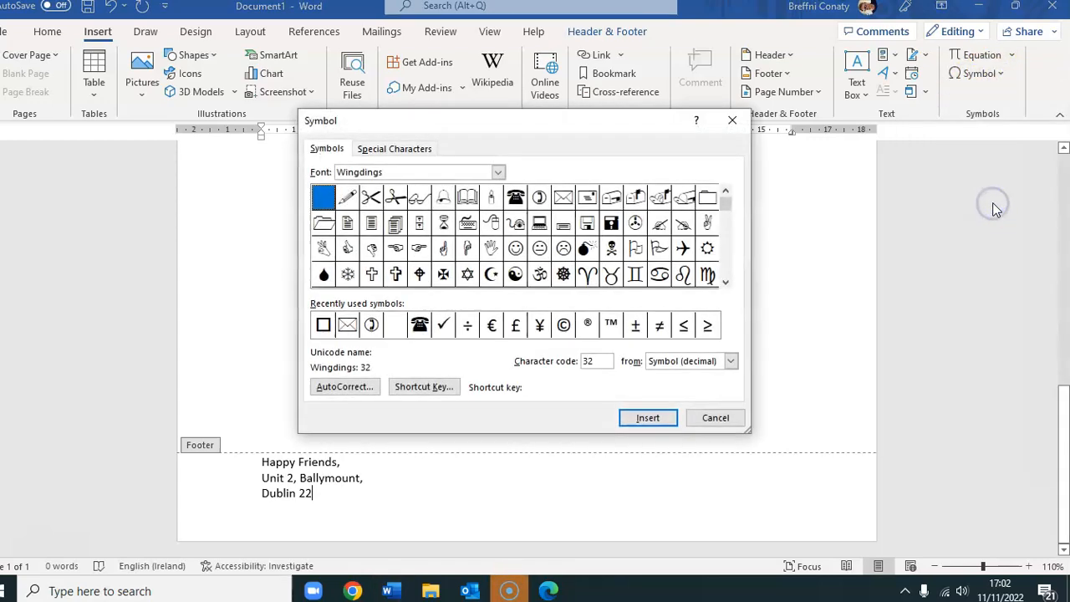
click(498, 171)
drag(500, 234, 508, 172)
click(438, 188)
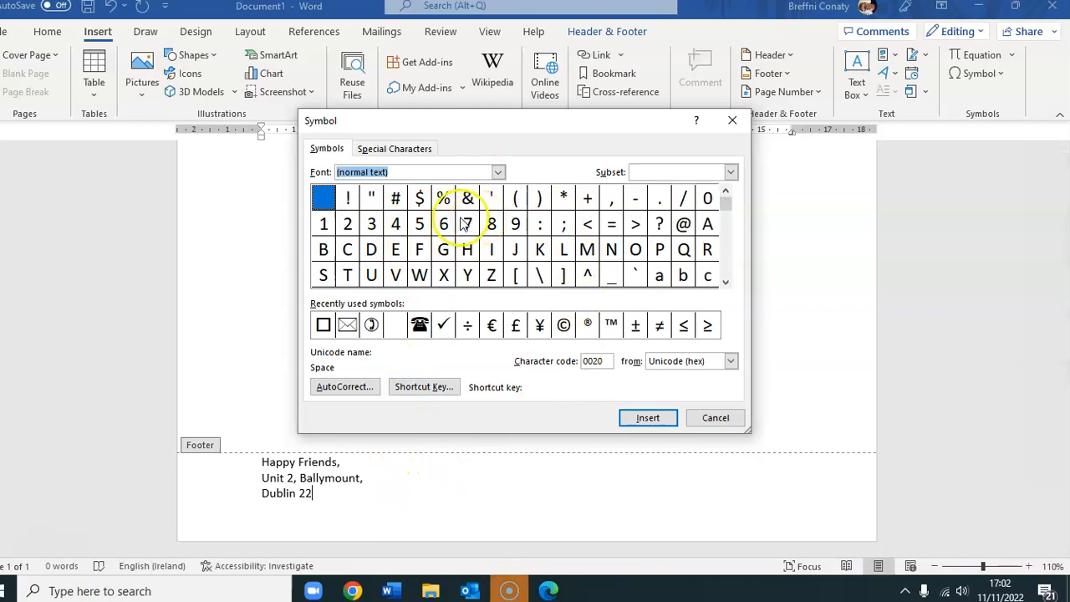
drag(399, 173, 335, 172)
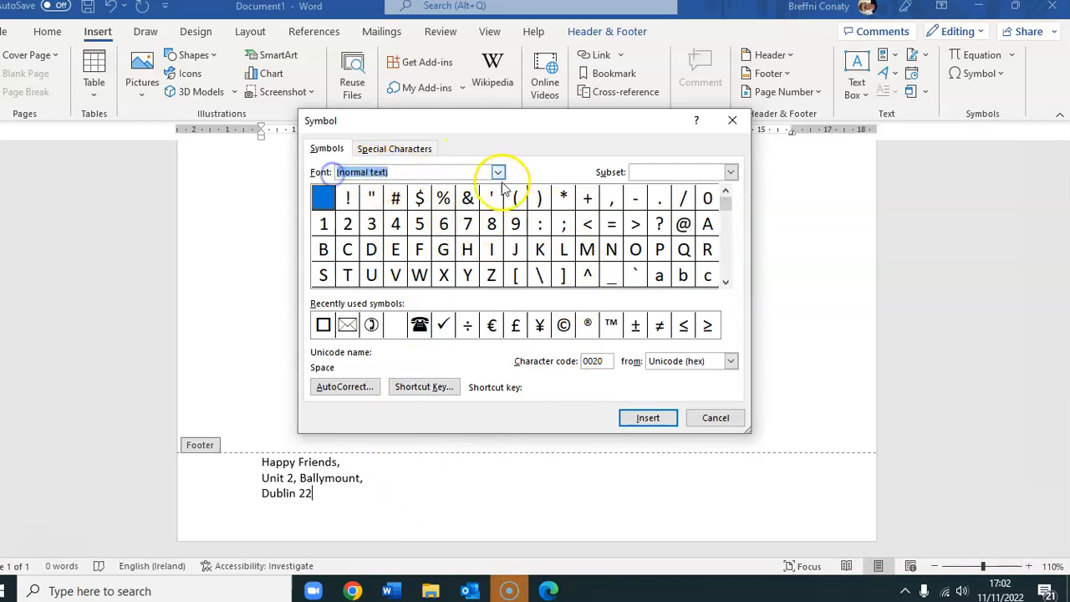
text(wing)
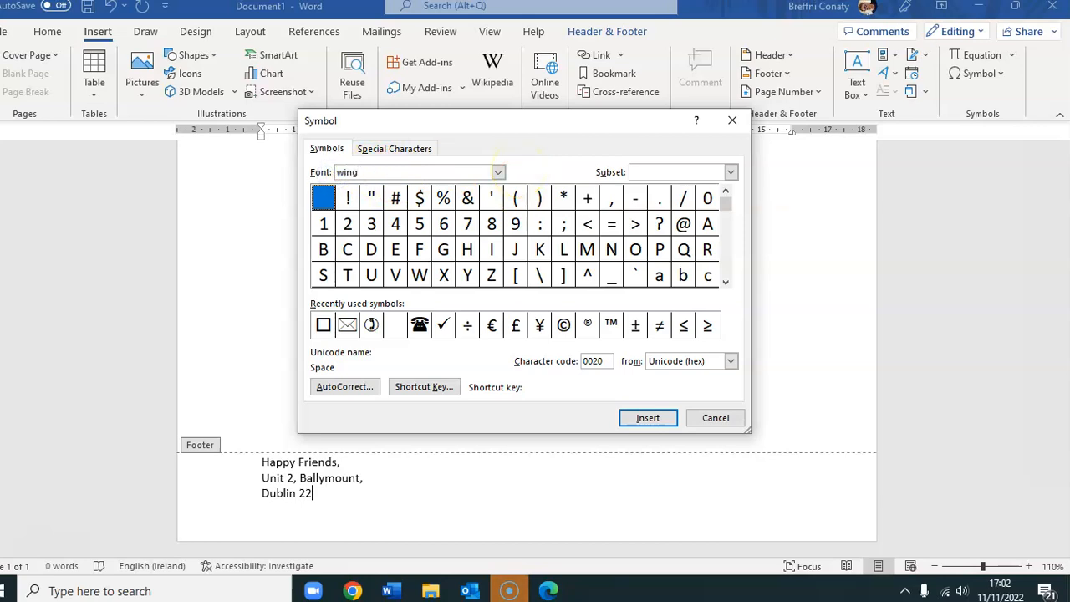
key(Return)
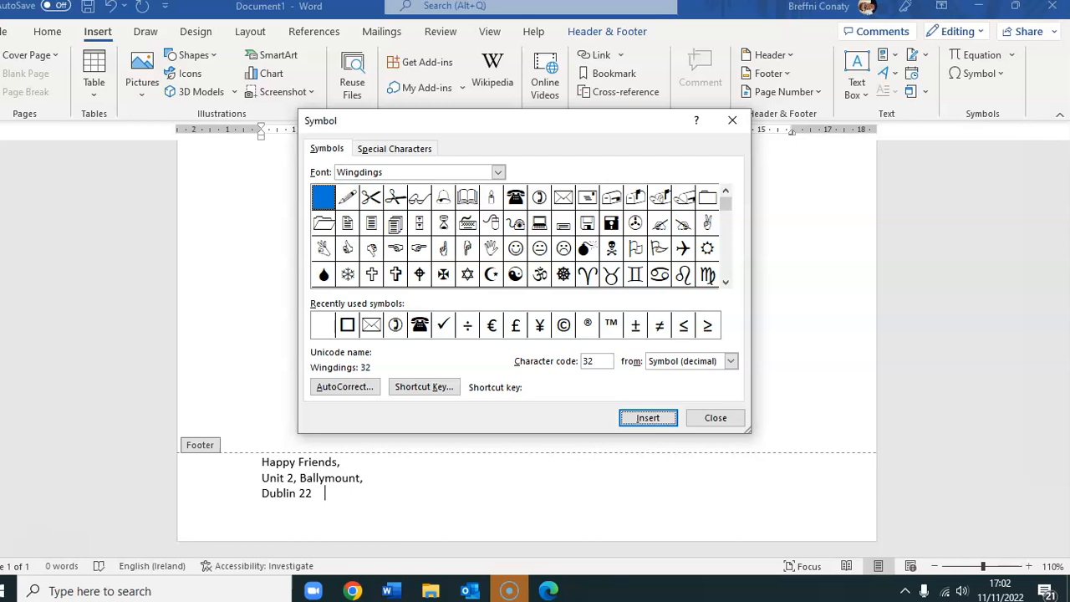
- Insert the Wingdings telephone symbol into the footer and close the Symbol dialog
click(726, 282)
click(726, 282)
click(726, 282)
click(726, 282)
click(726, 282)
click(725, 282)
click(727, 194)
click(726, 194)
click(726, 194)
click(726, 194)
click(726, 194)
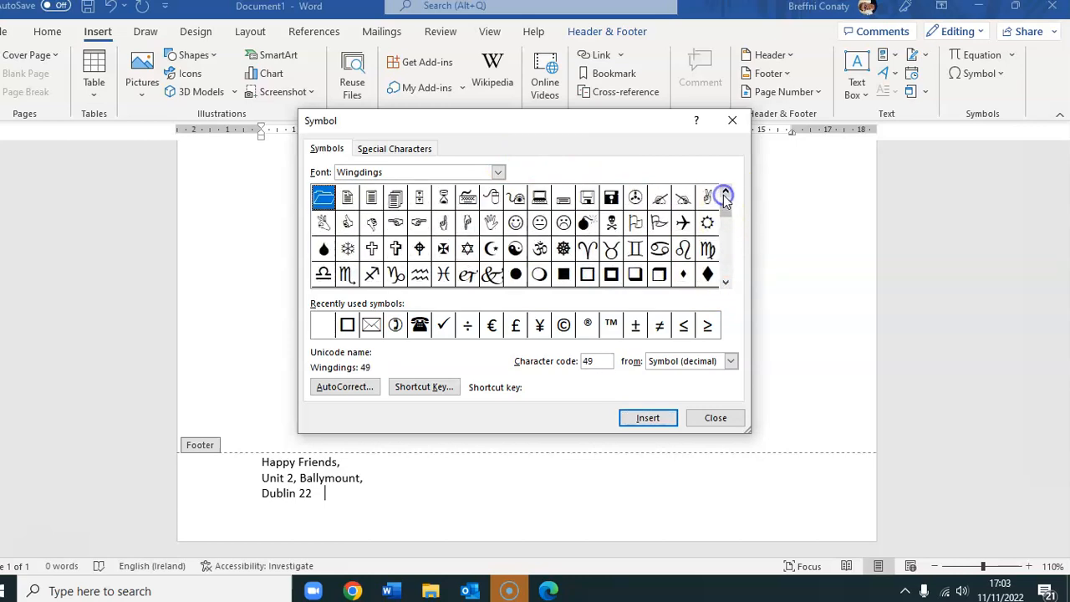
click(725, 195)
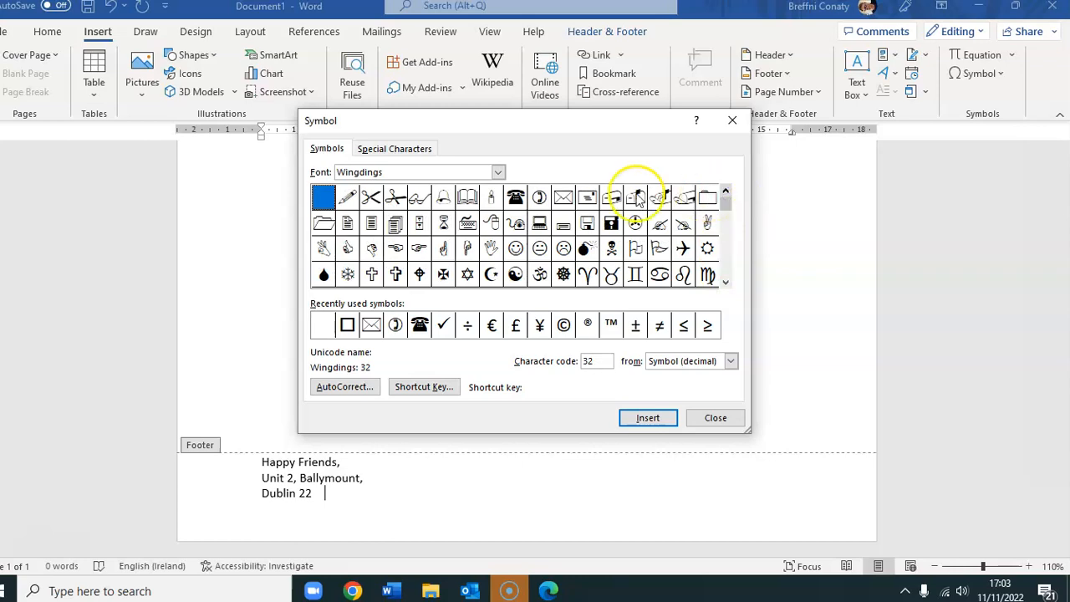
click(516, 201)
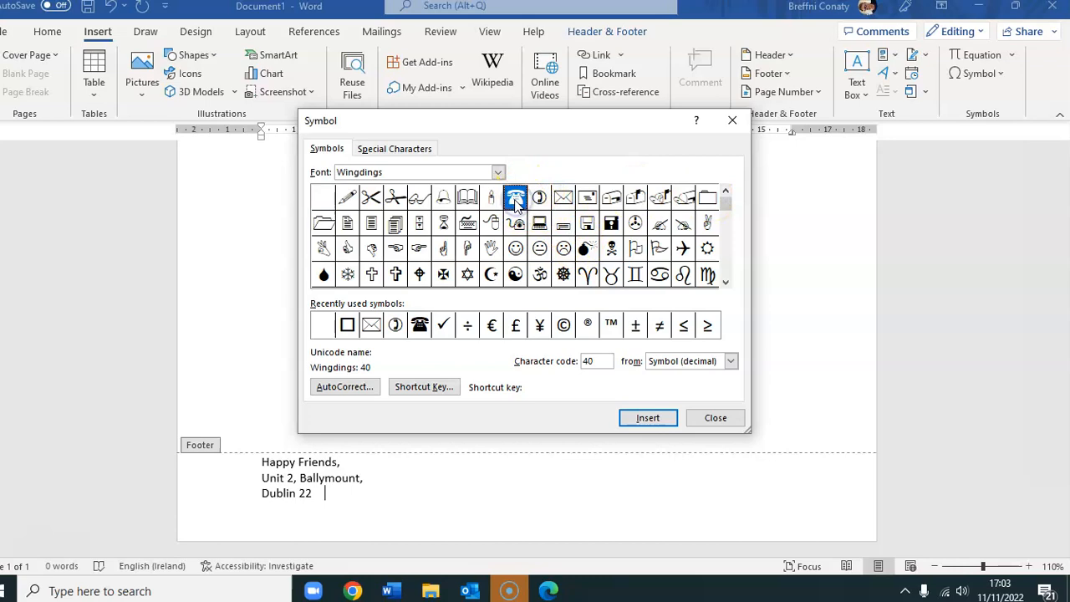
click(647, 418)
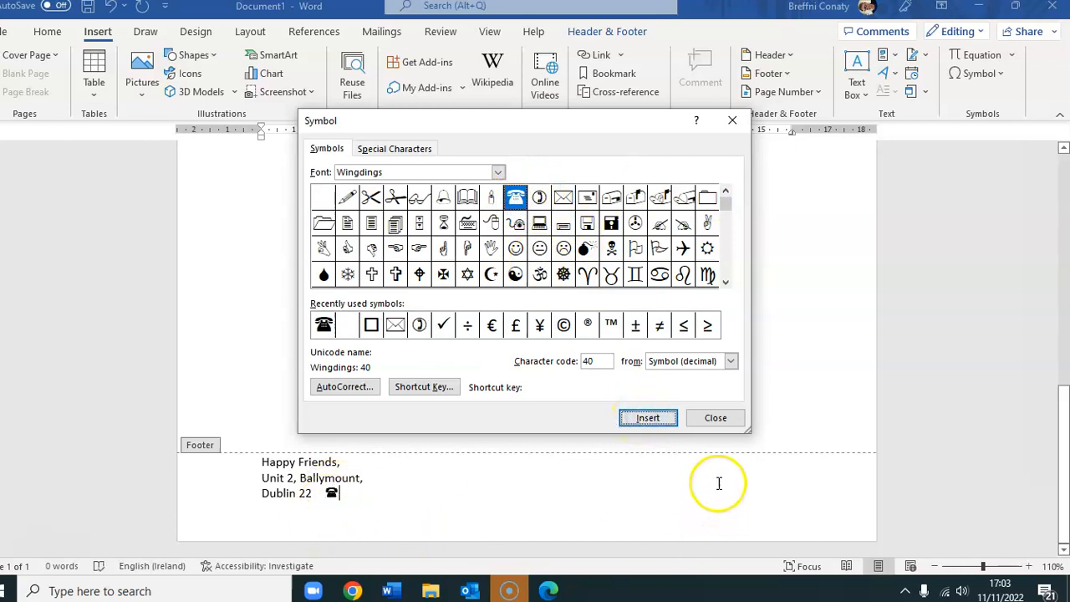
click(719, 420)
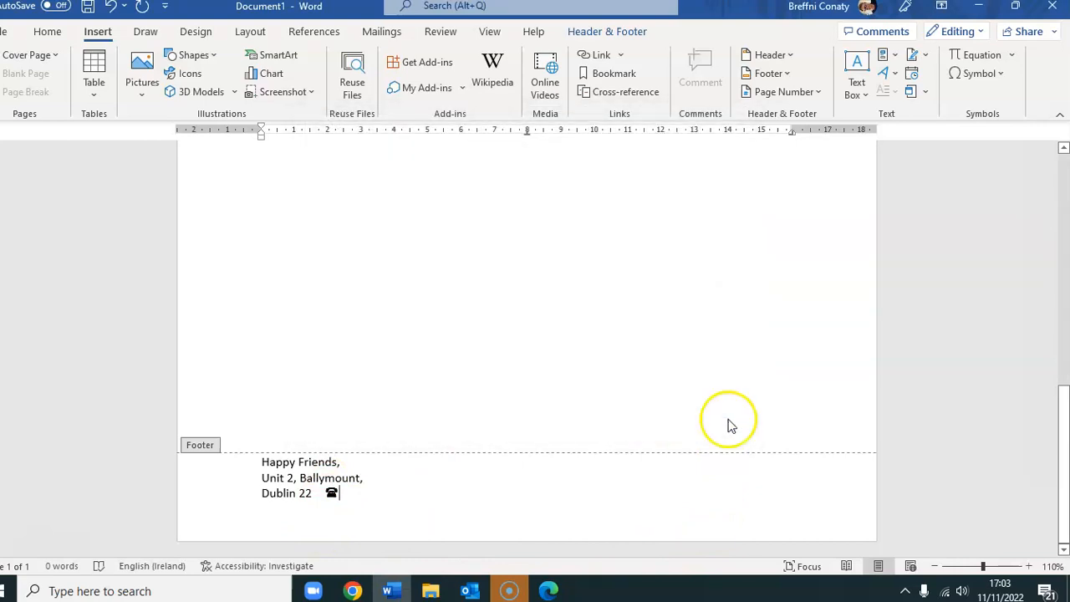
- Put the telephone symbol on its own line followed by ': ' and the phone number
click(326, 493)
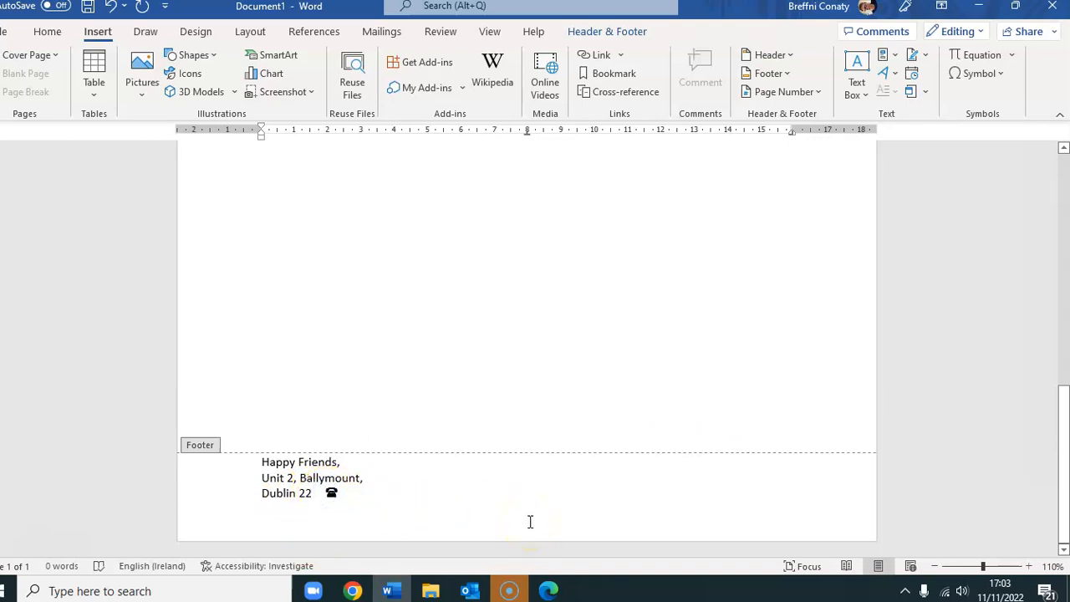
key(Return)
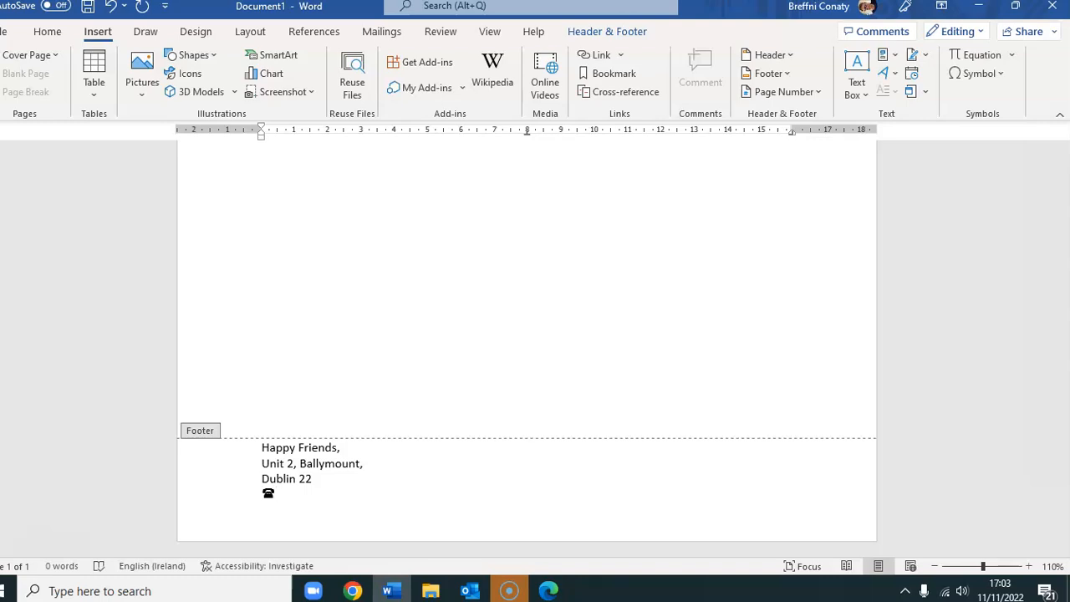
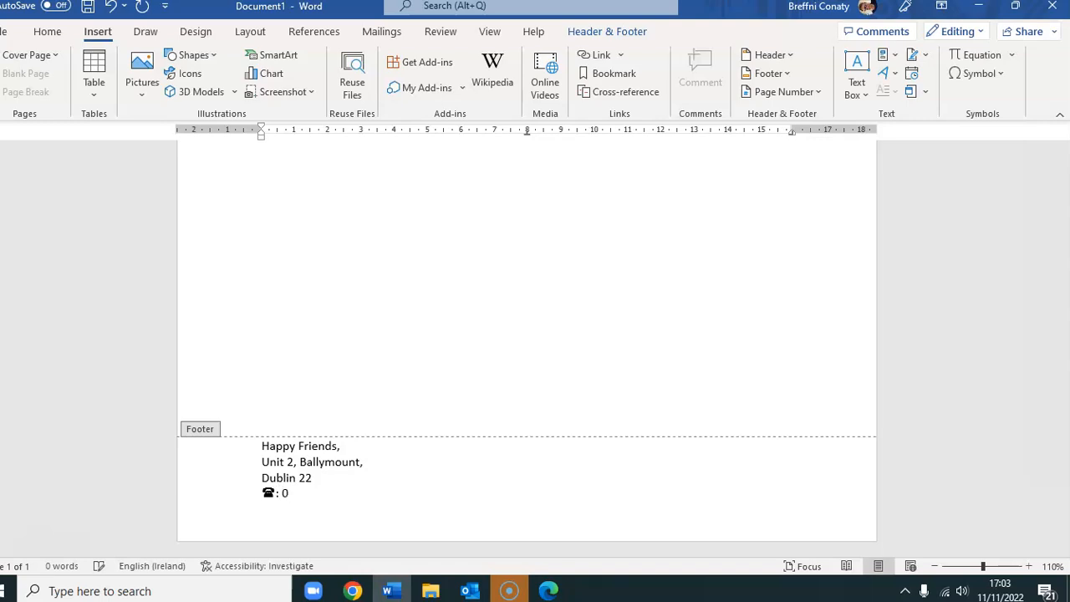
key(Return)
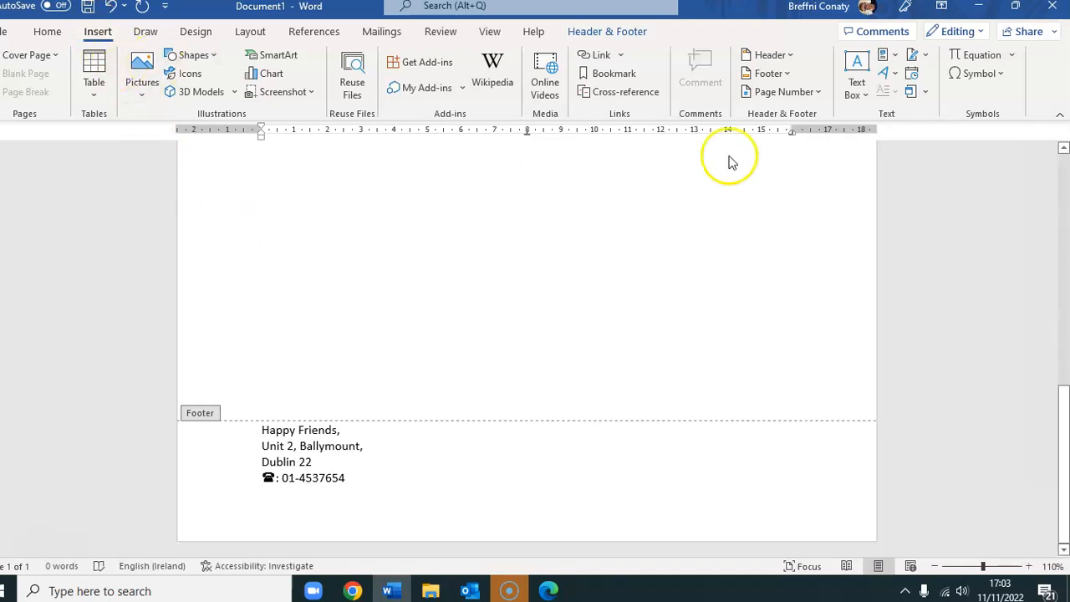
click(977, 73)
click(997, 200)
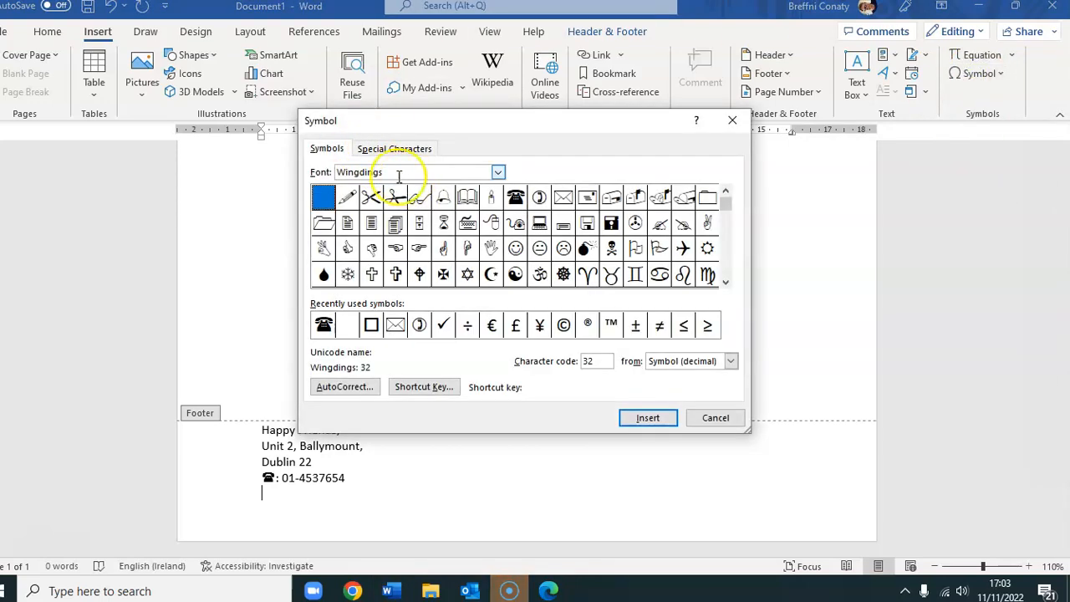
- Insert the Wingdings envelope symbol and type ': ' plus the e-mail address after it
click(564, 198)
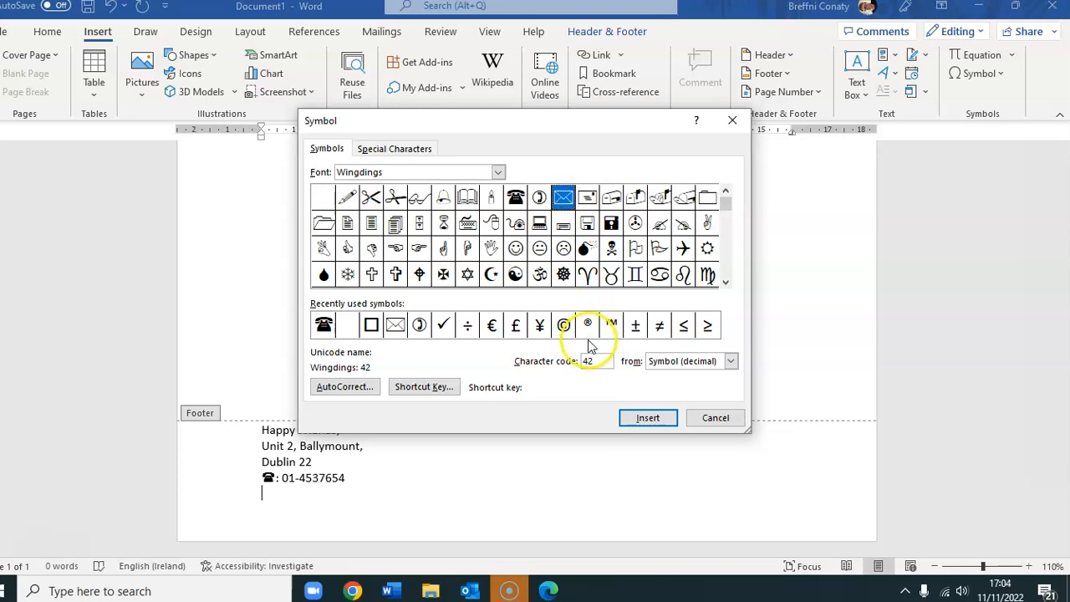
click(574, 203)
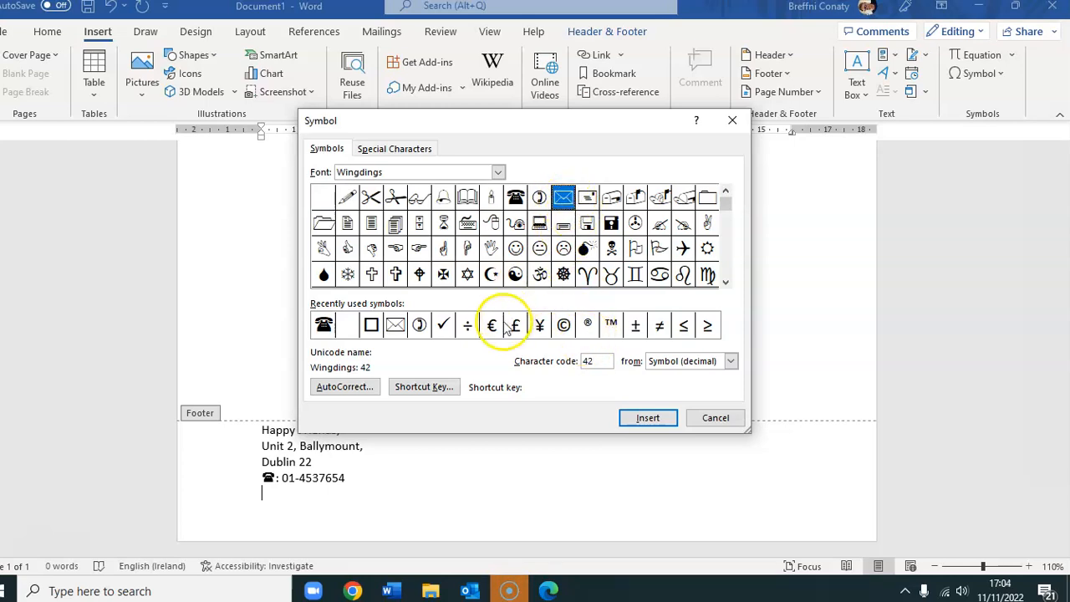
click(643, 419)
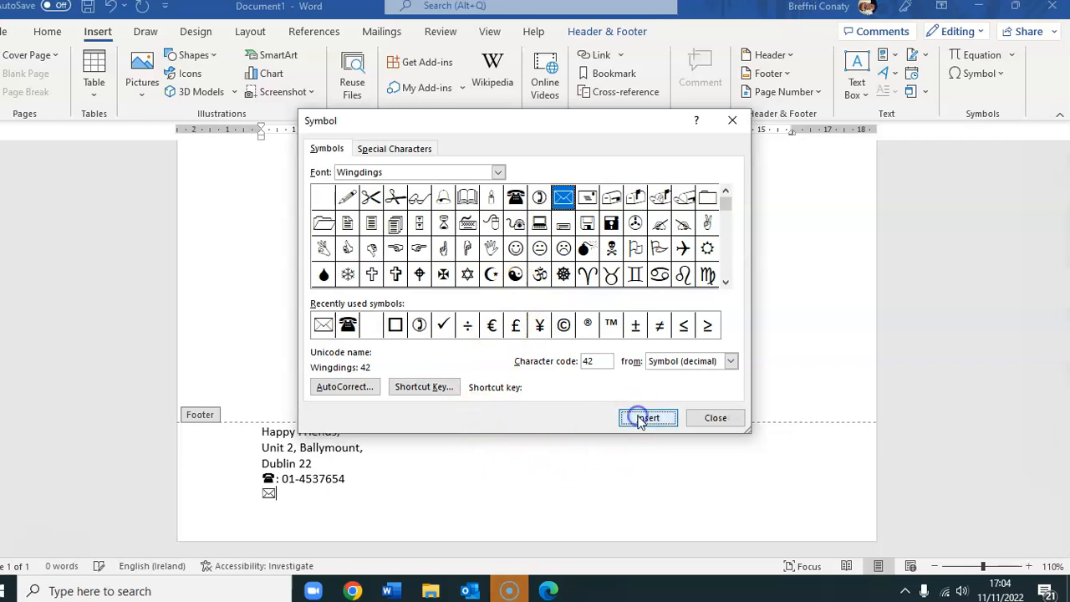
click(711, 418)
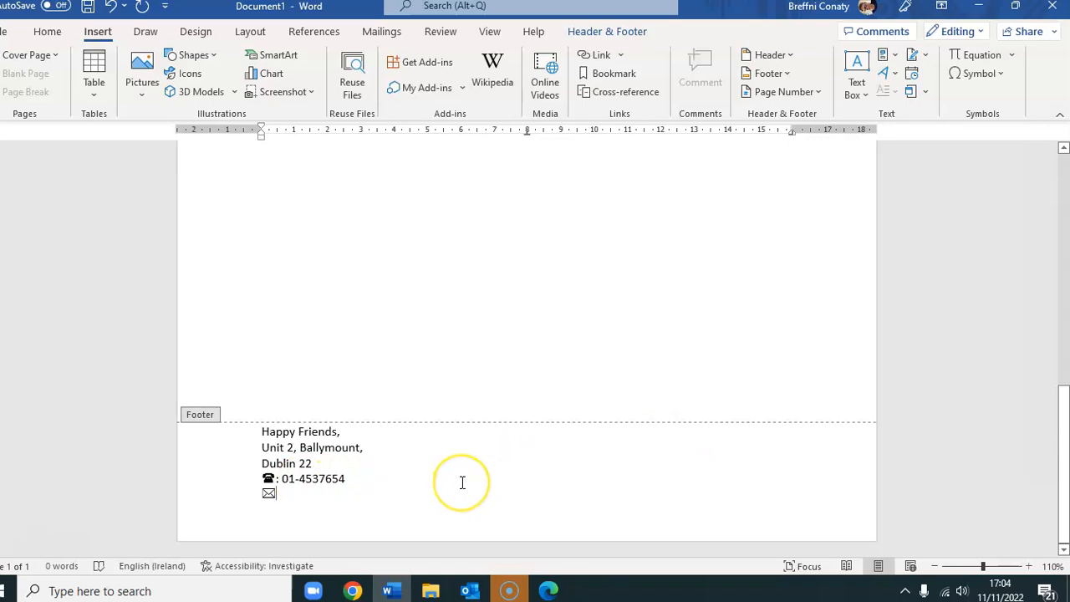
text(: )
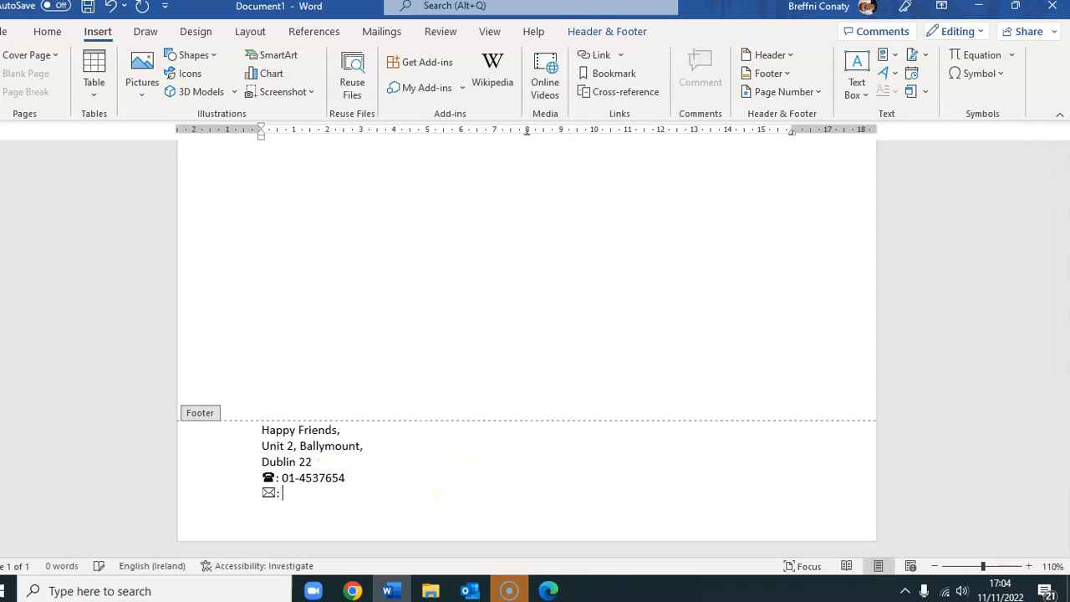
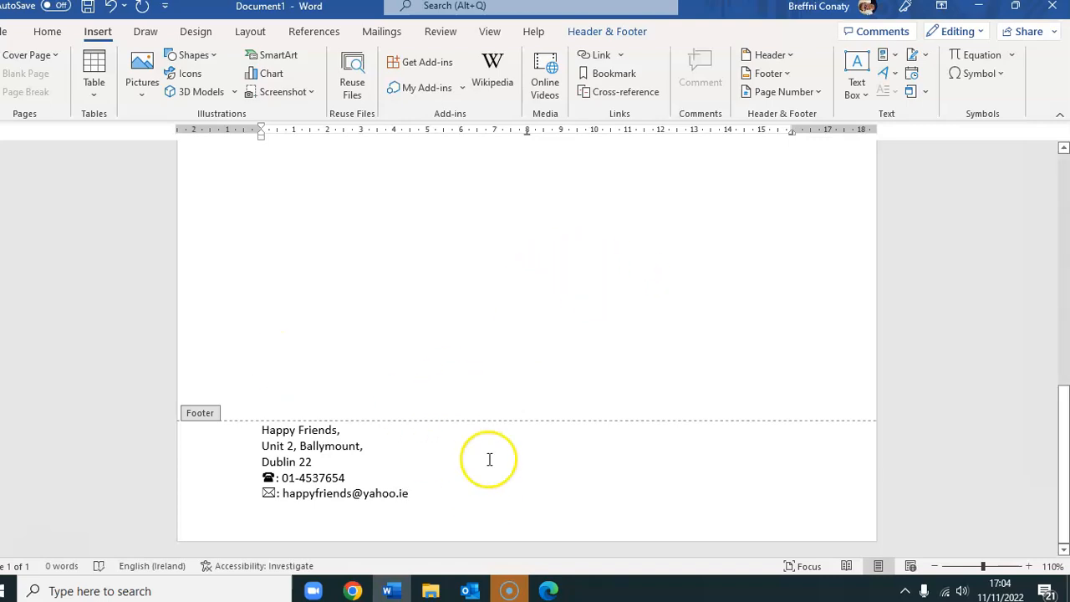
- Leave the footer and zoom out to 40% to view the whole page
double_click(427, 243)
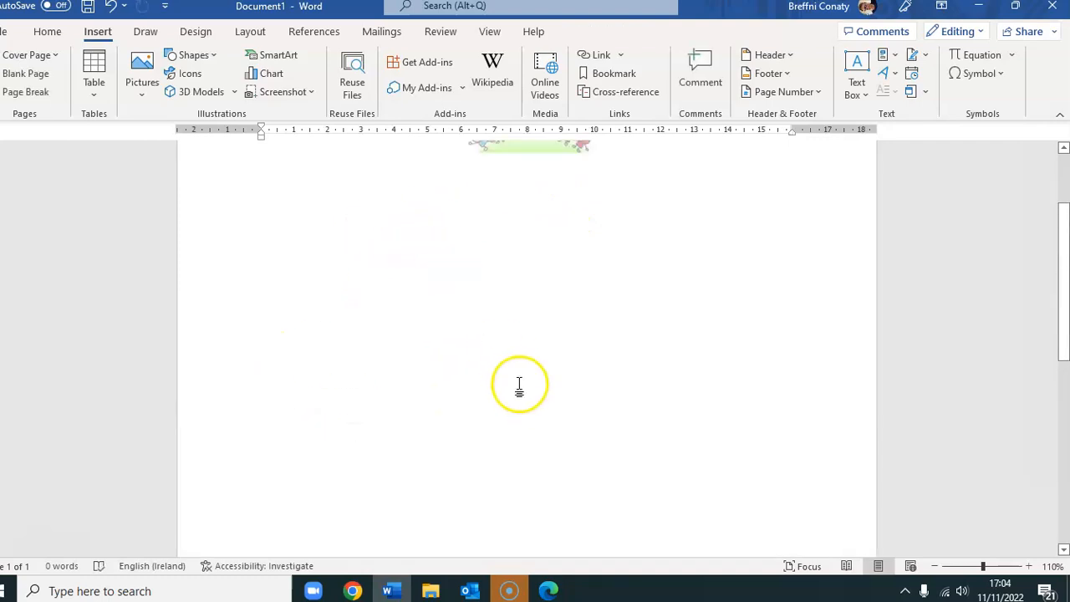
click(935, 567)
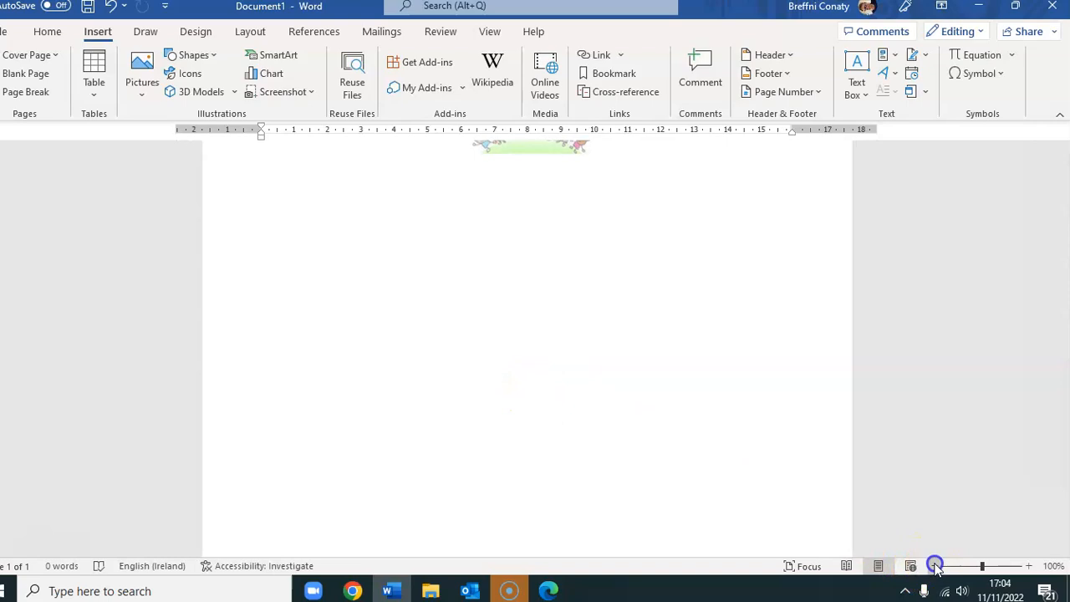
click(934, 566)
click(935, 566)
click(935, 566)
click(935, 566)
click(934, 566)
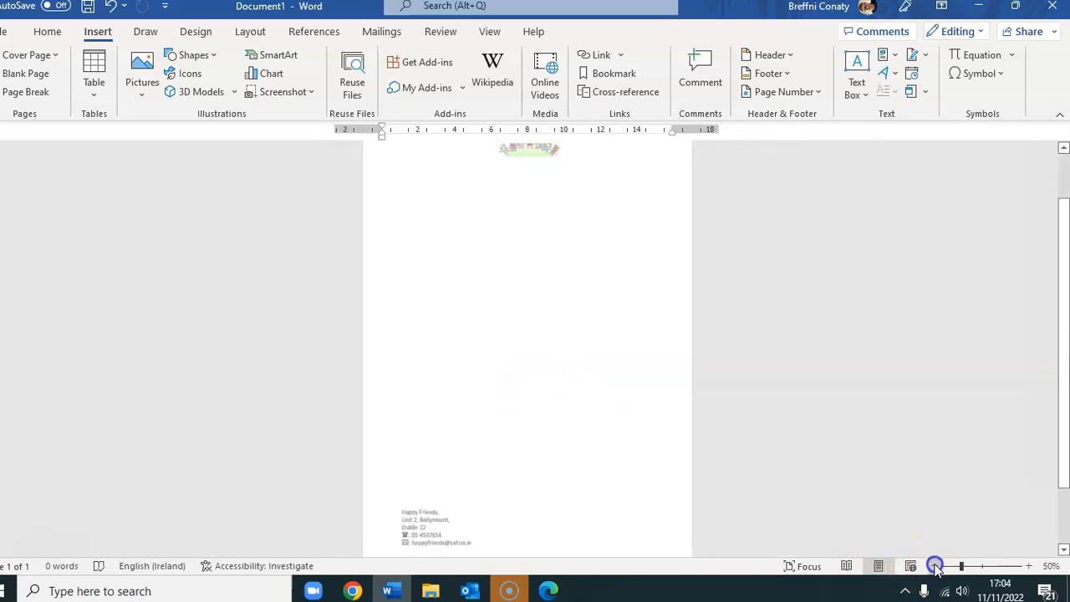
click(934, 566)
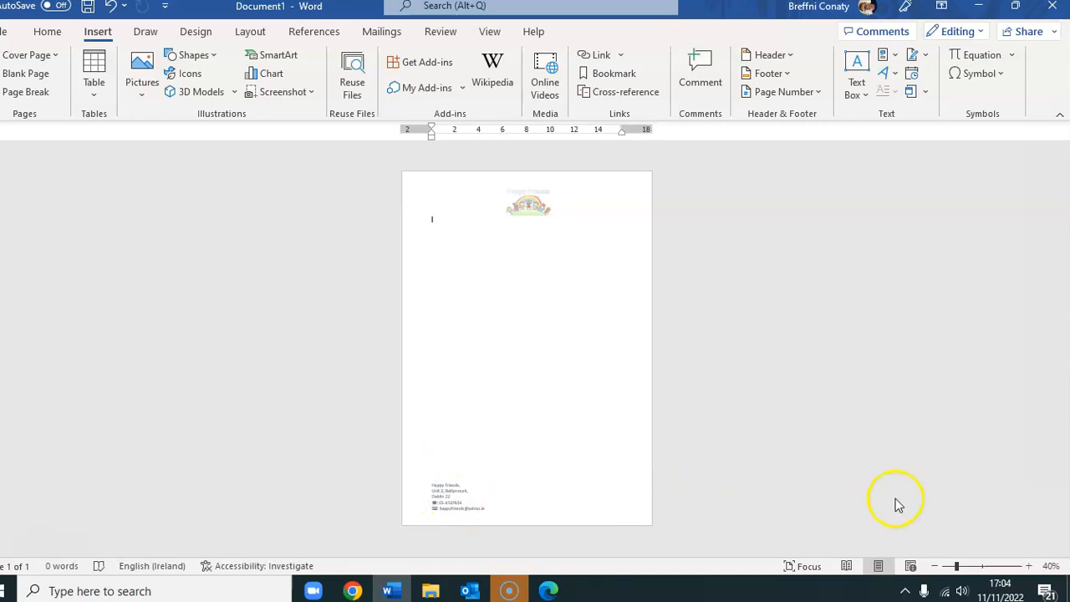
- Reopen the footer and select all of its address text
double_click(504, 498)
click(488, 507)
drag(492, 511, 421, 478)
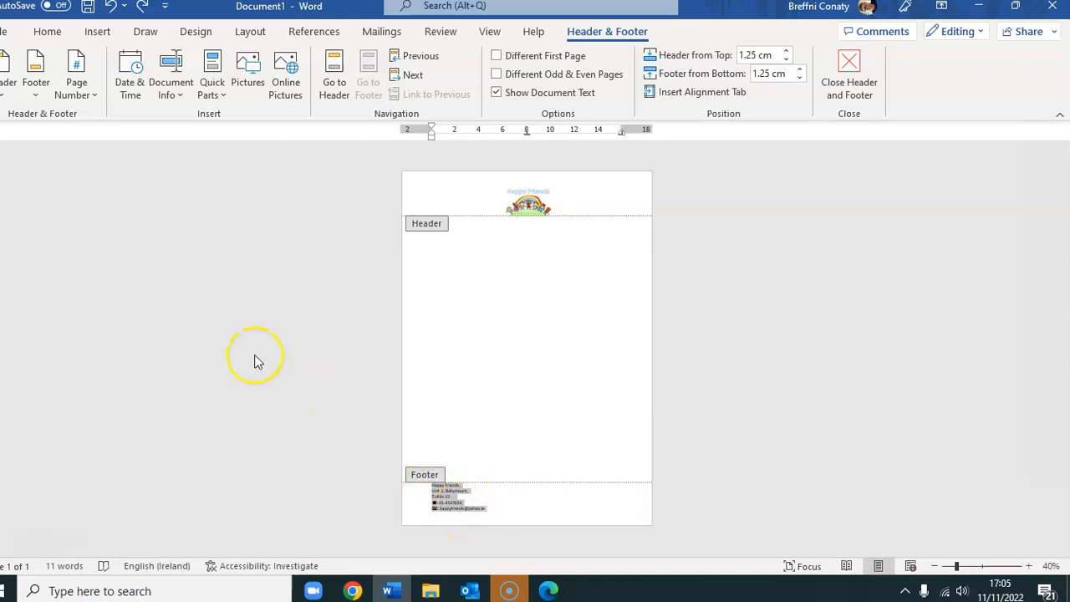
- Centre the whole footer address block
click(47, 31)
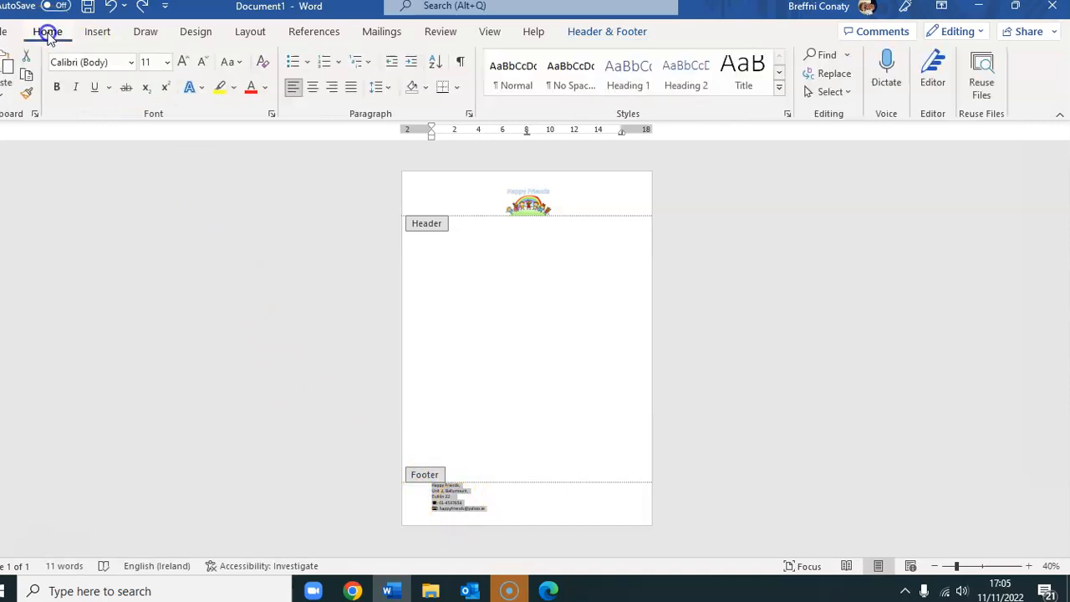
click(314, 88)
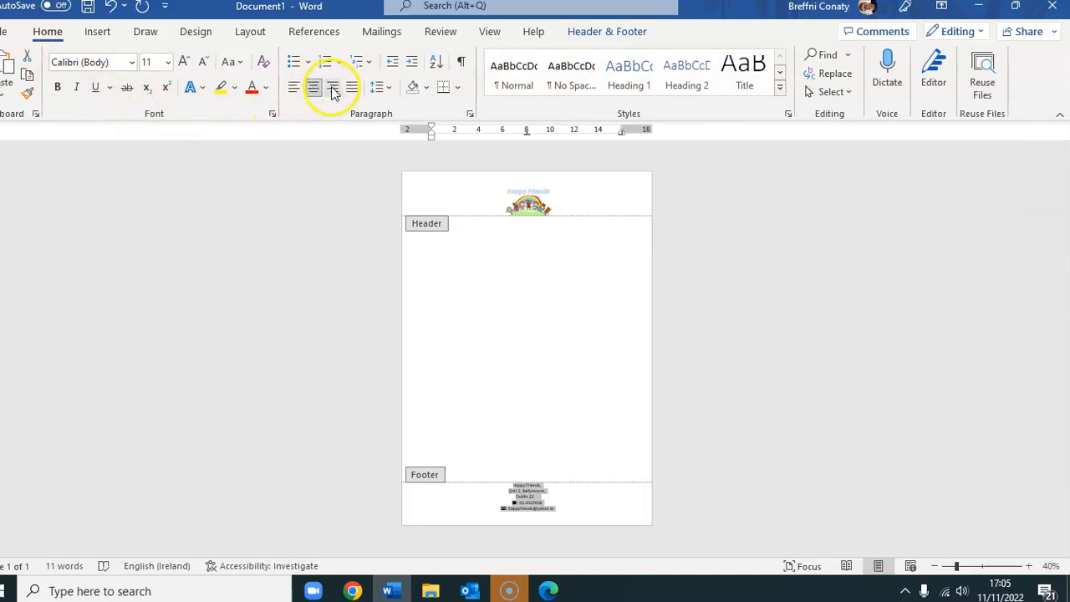
click(332, 89)
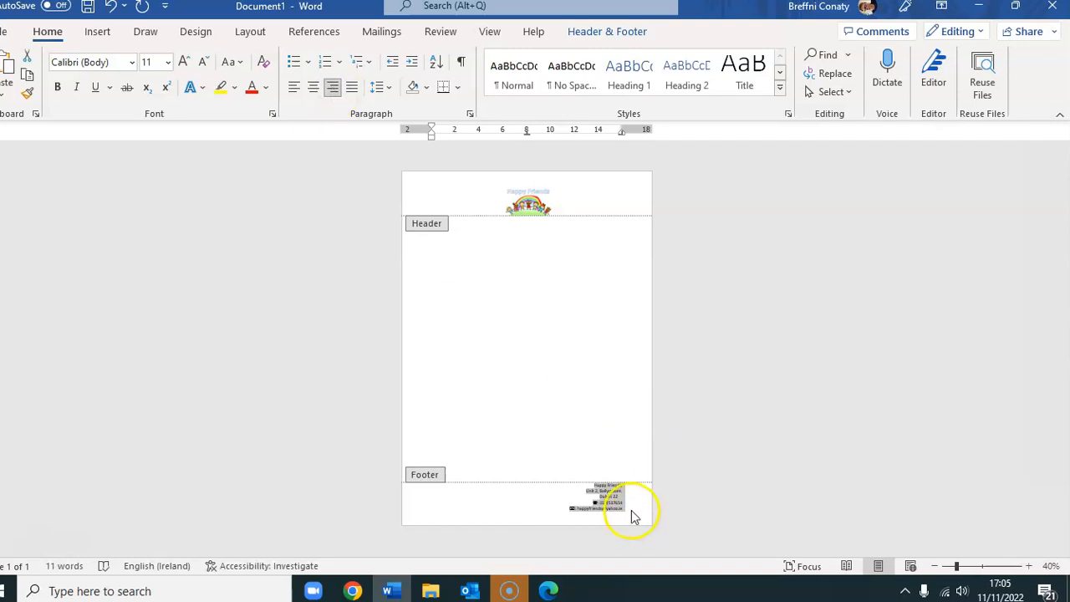
click(1029, 566)
click(1029, 567)
click(1029, 566)
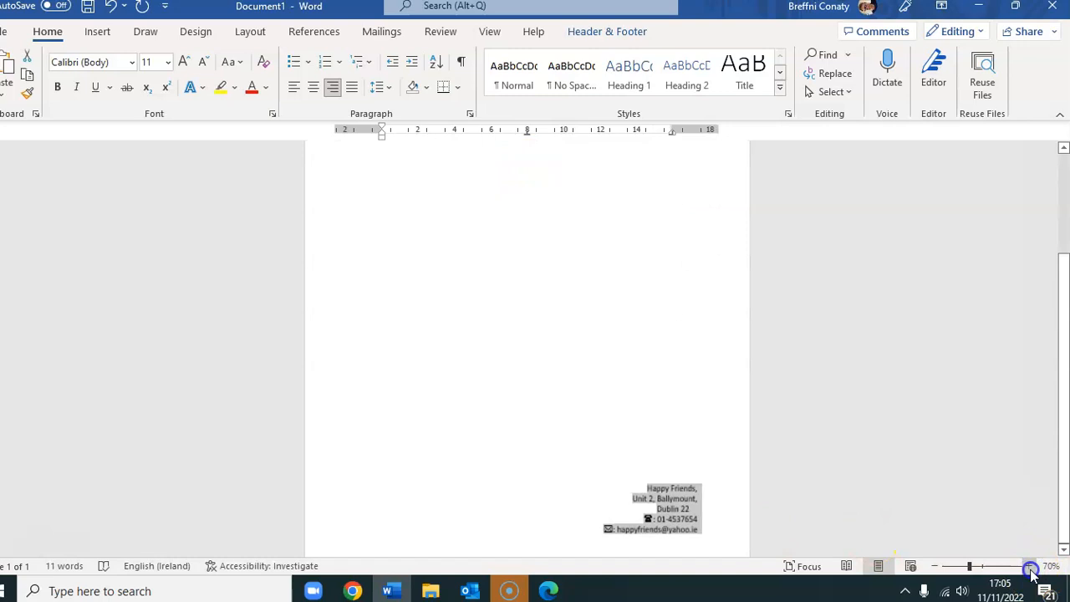
click(701, 501)
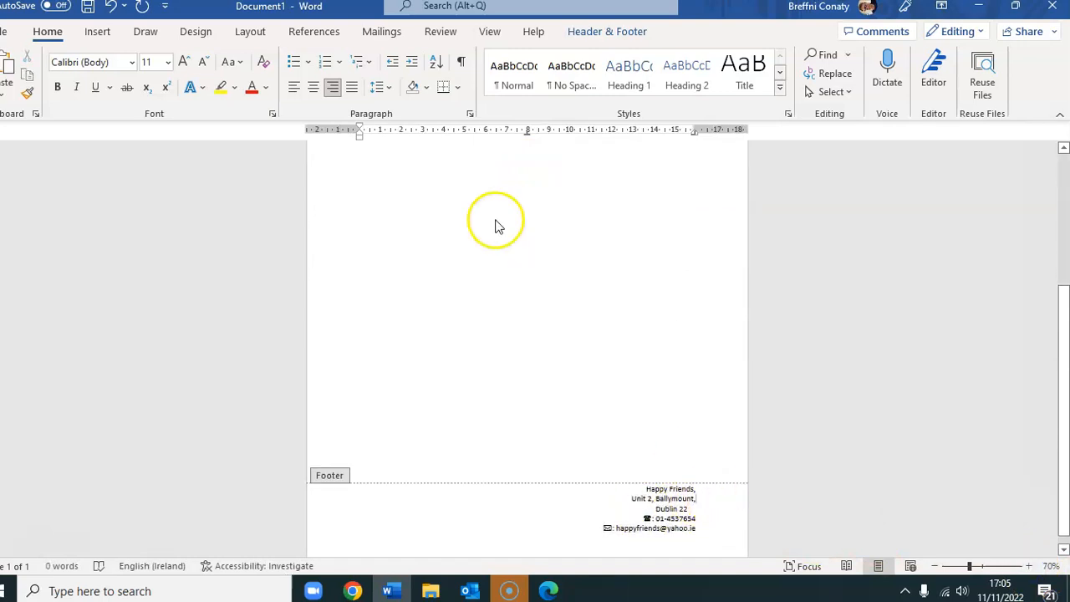
click(313, 89)
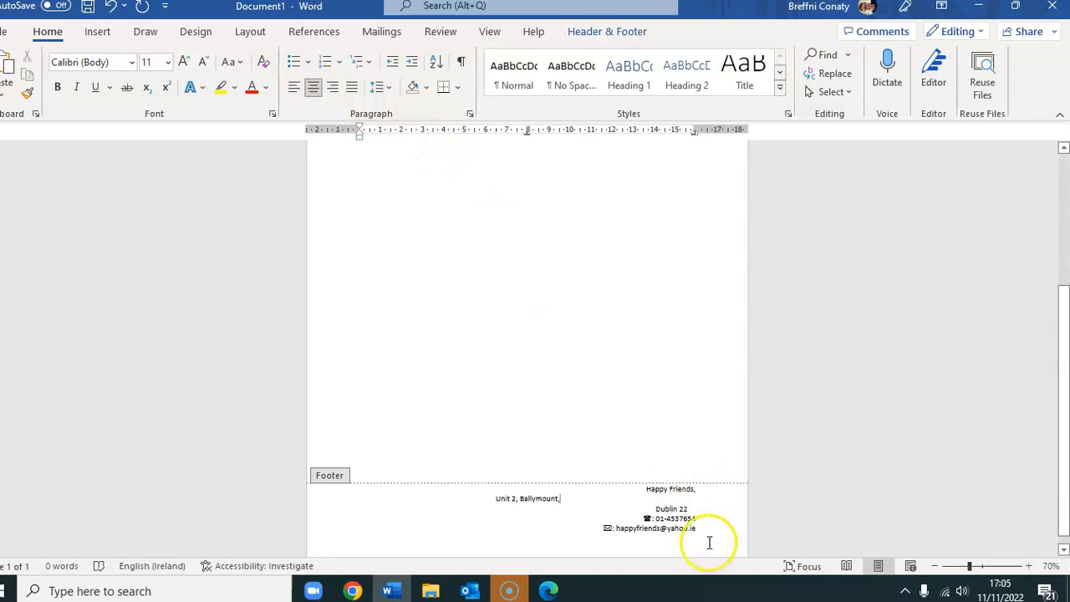
drag(707, 542, 658, 491)
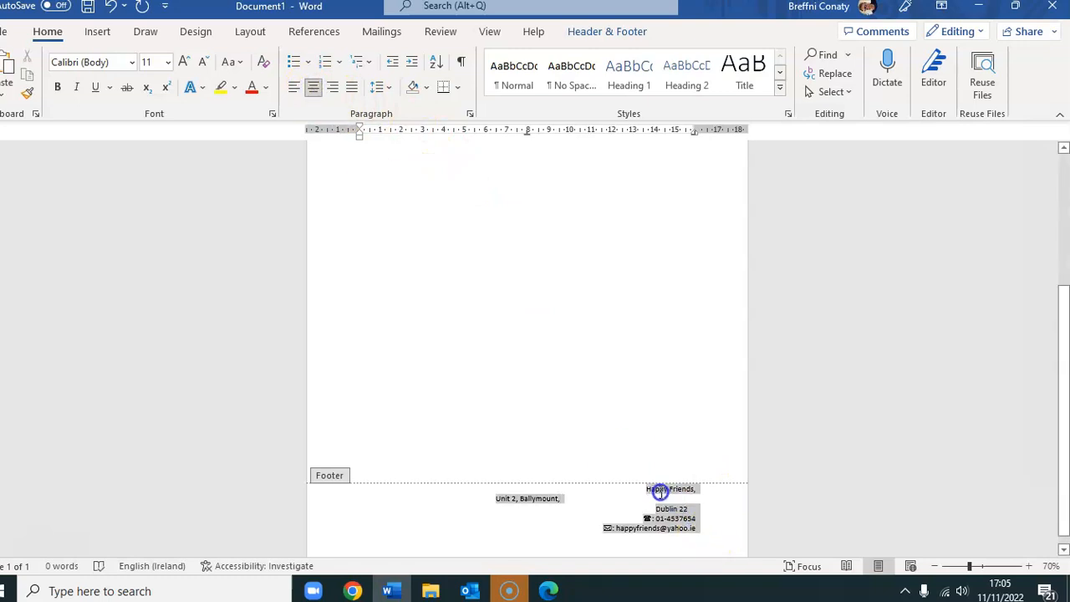
click(312, 88)
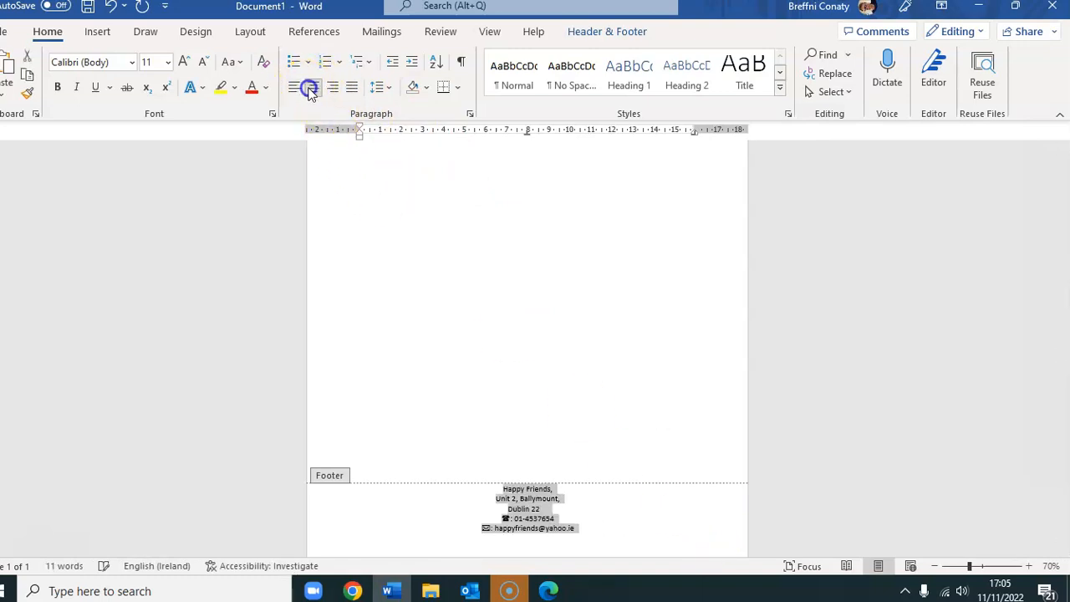
click(600, 502)
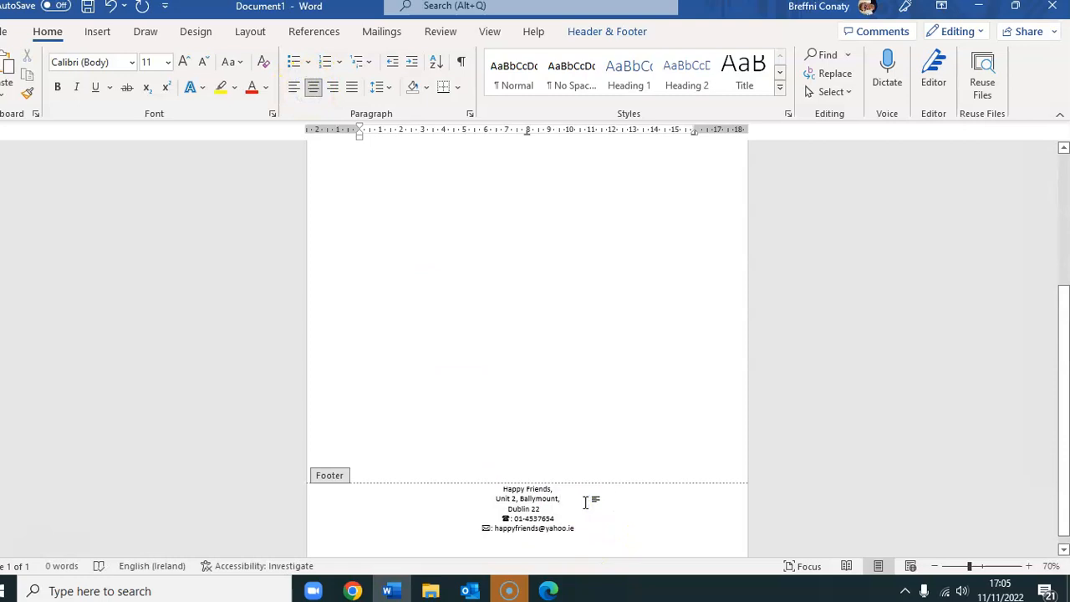
- Join the city onto the street line and the e-mail onto the phone line
key(Delete)
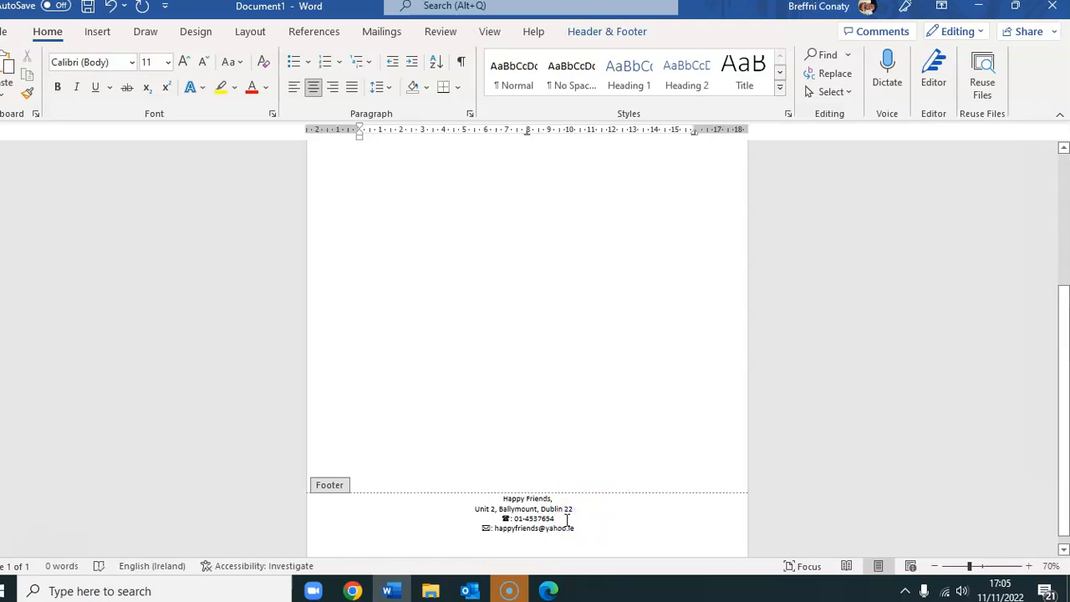
click(567, 519)
key(Delete)
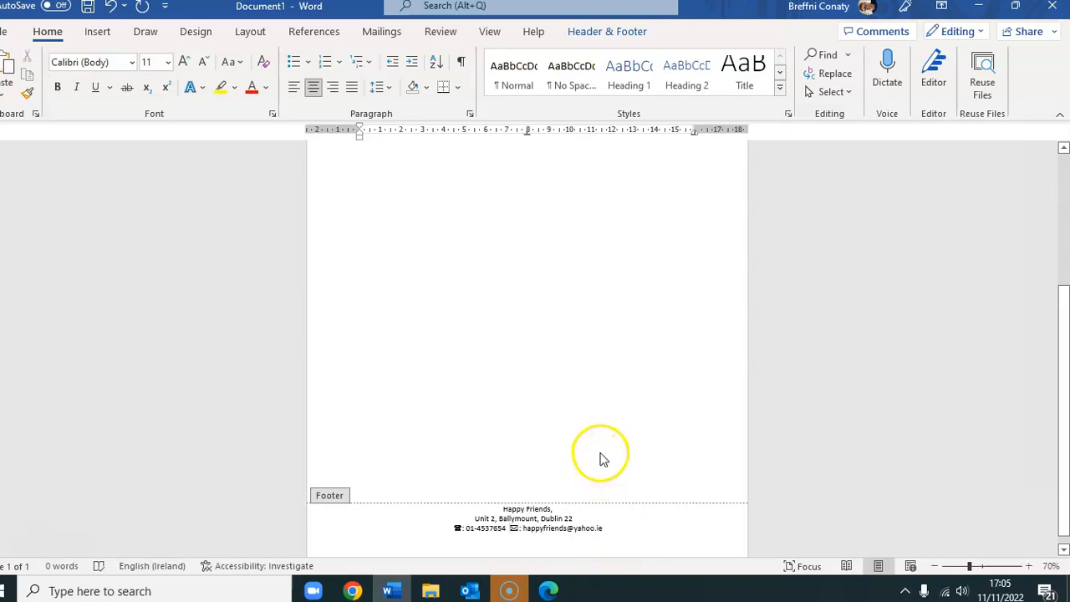
- Close footer editing and zoom out to 40% to see the finished letterhead page
double_click(613, 409)
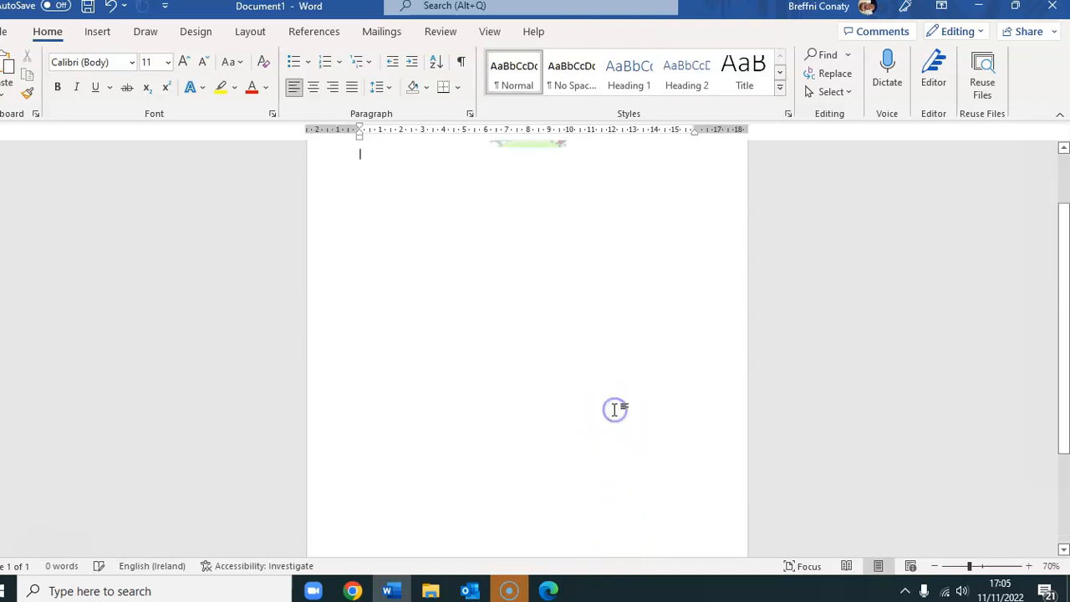
click(936, 567)
click(936, 567)
click(936, 567)
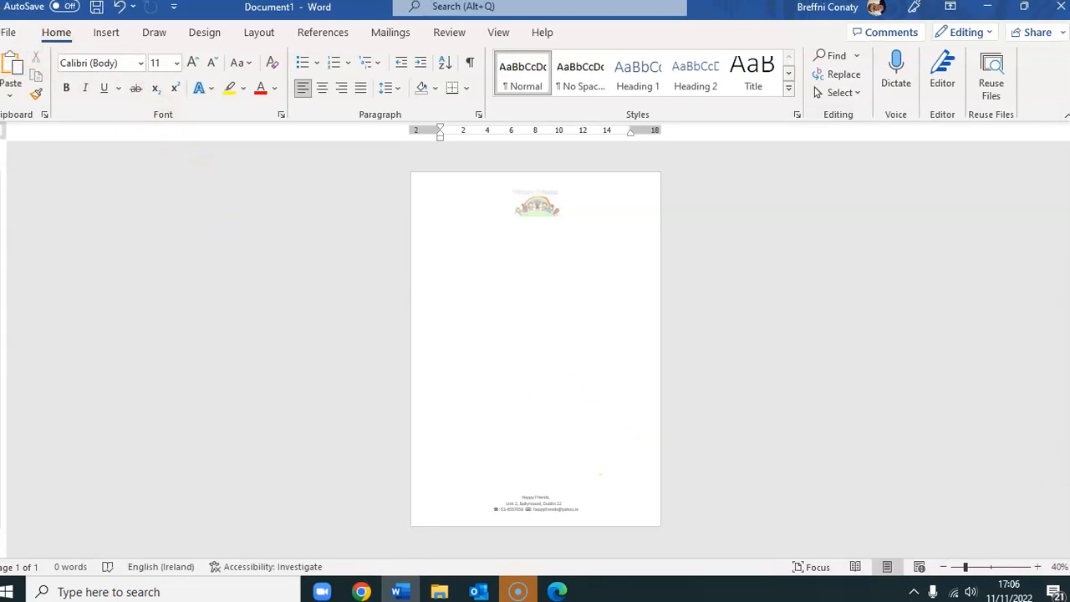
- Save the document as 'Letterhead' in the Documents > Explore folder
click(13, 33)
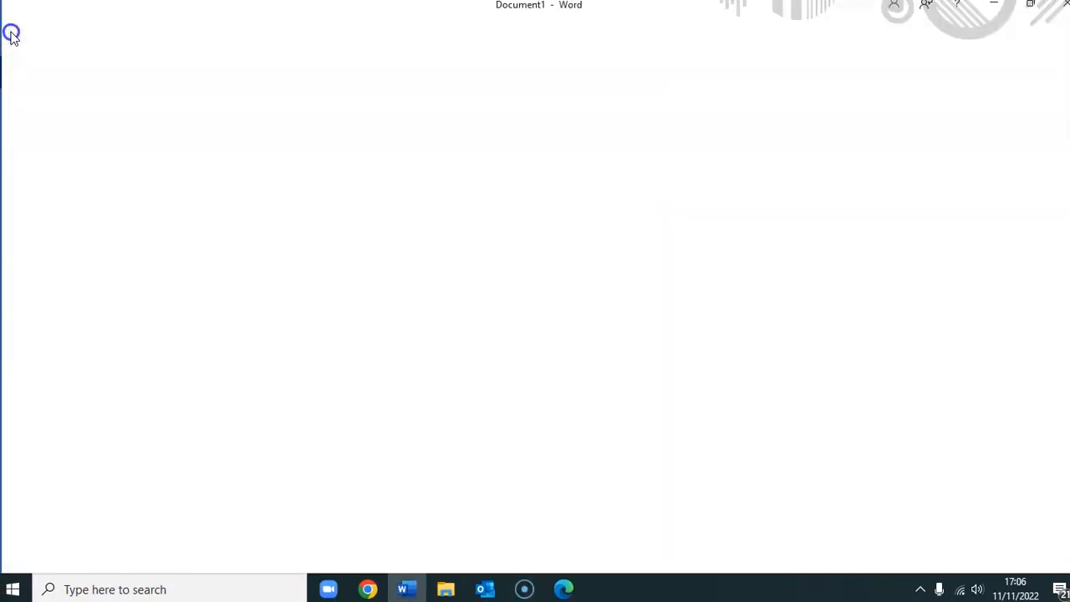
click(33, 249)
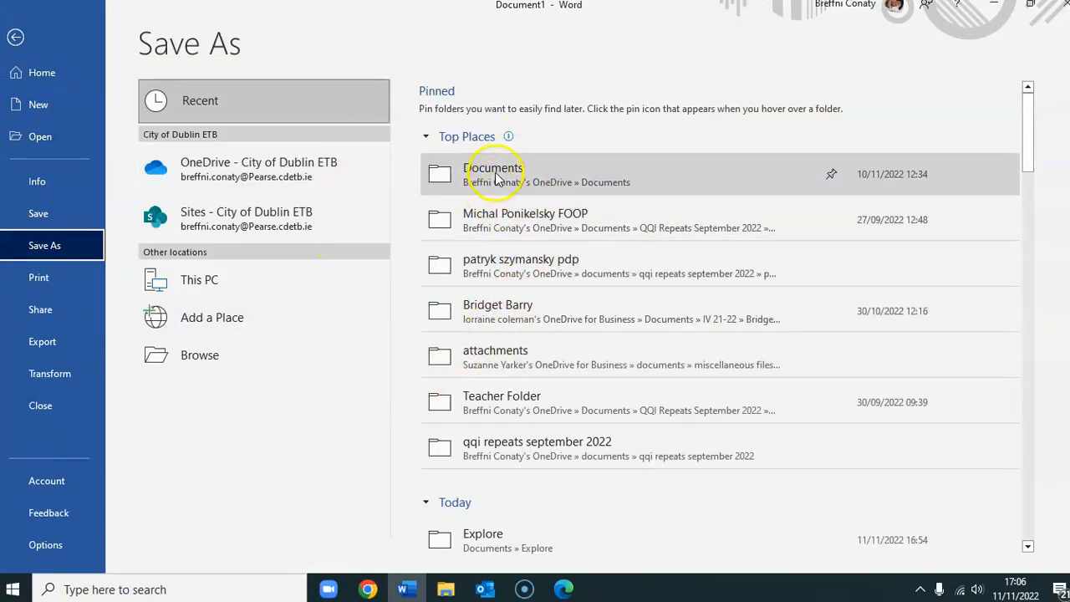
click(488, 540)
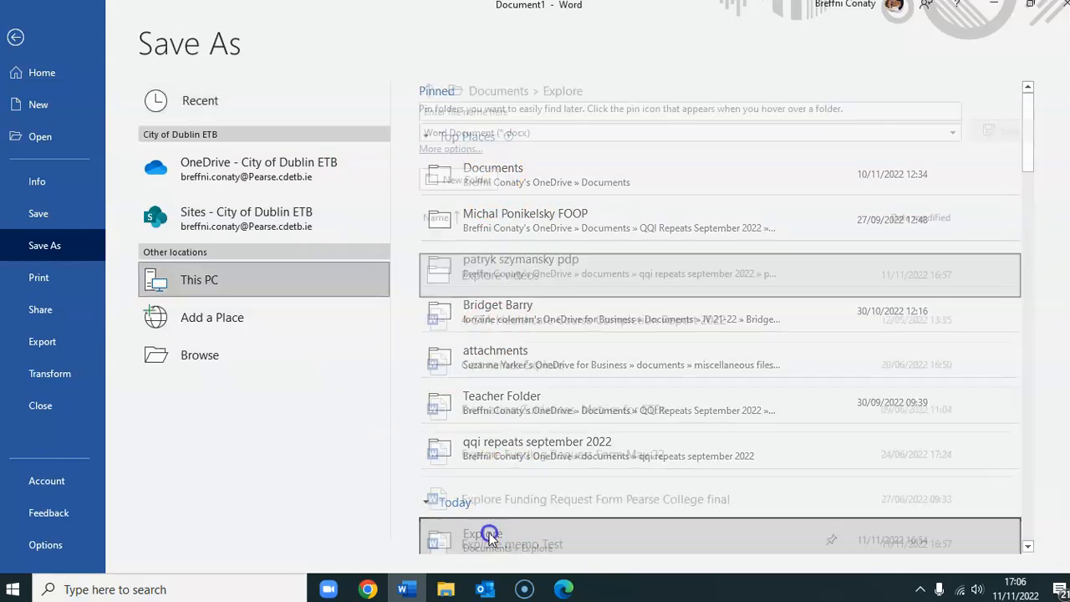
click(532, 111)
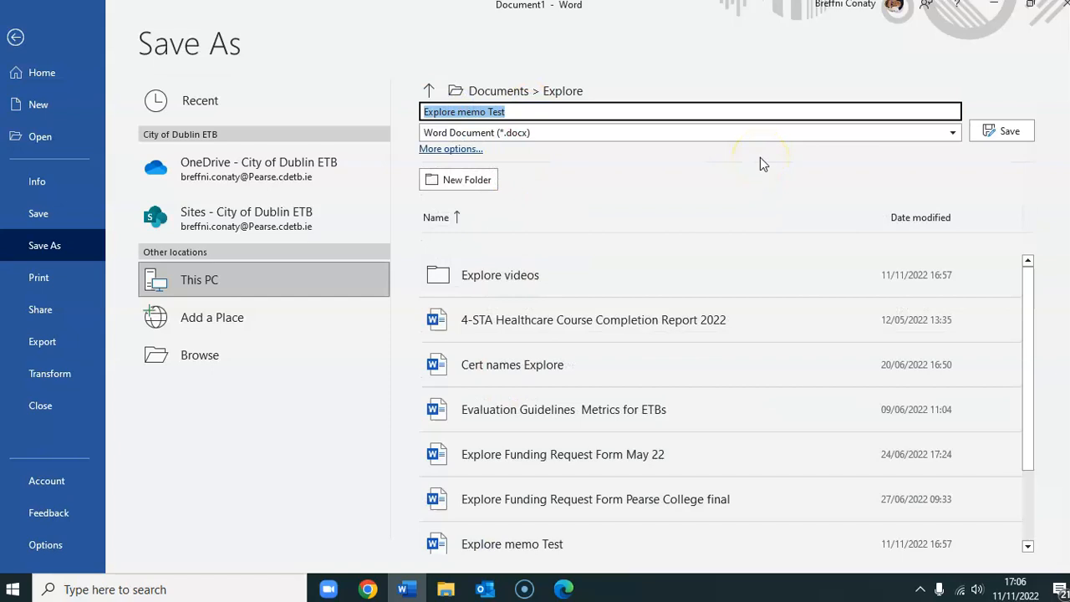
text(Ex)
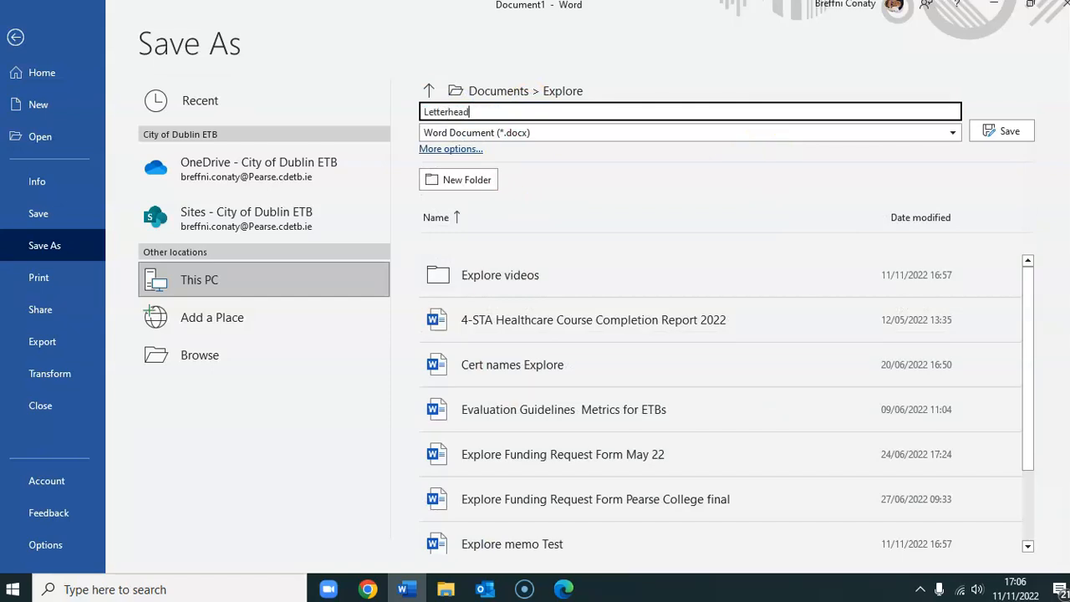
click(1001, 131)
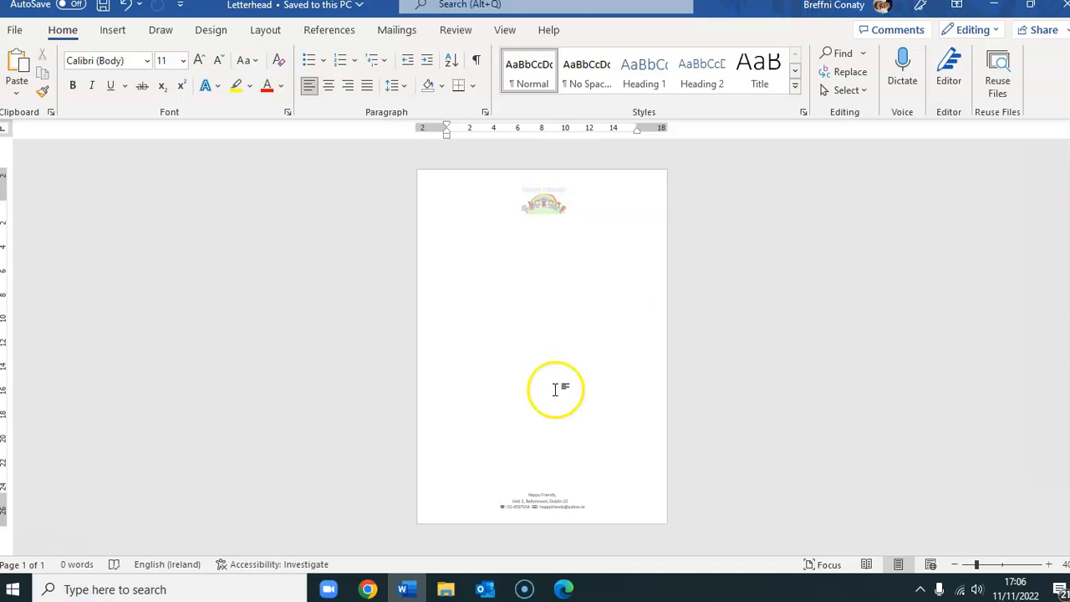
click(1049, 566)
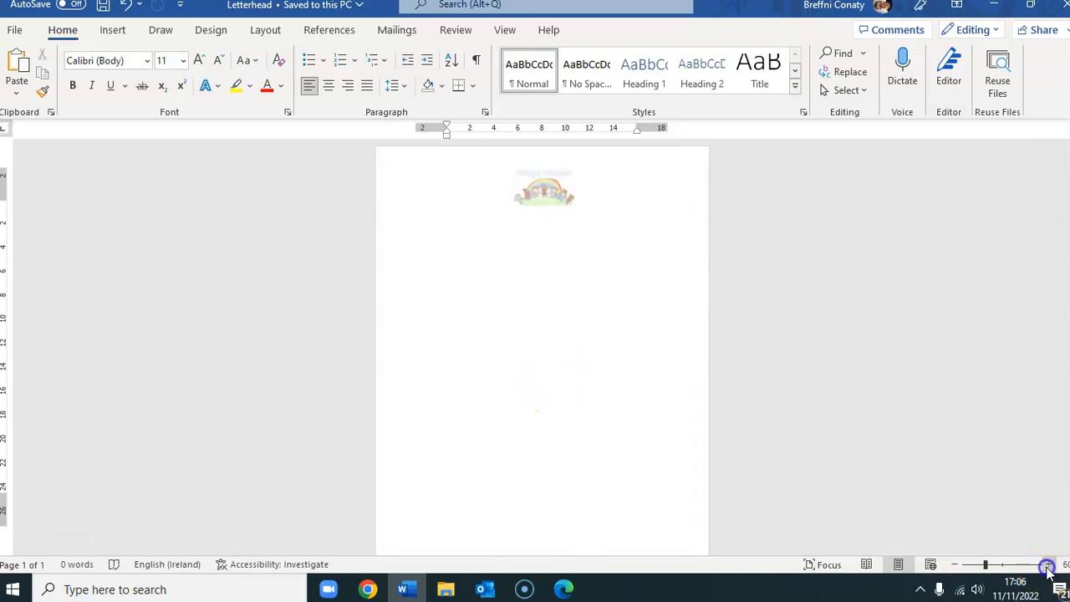
click(1049, 565)
click(1048, 565)
click(1049, 566)
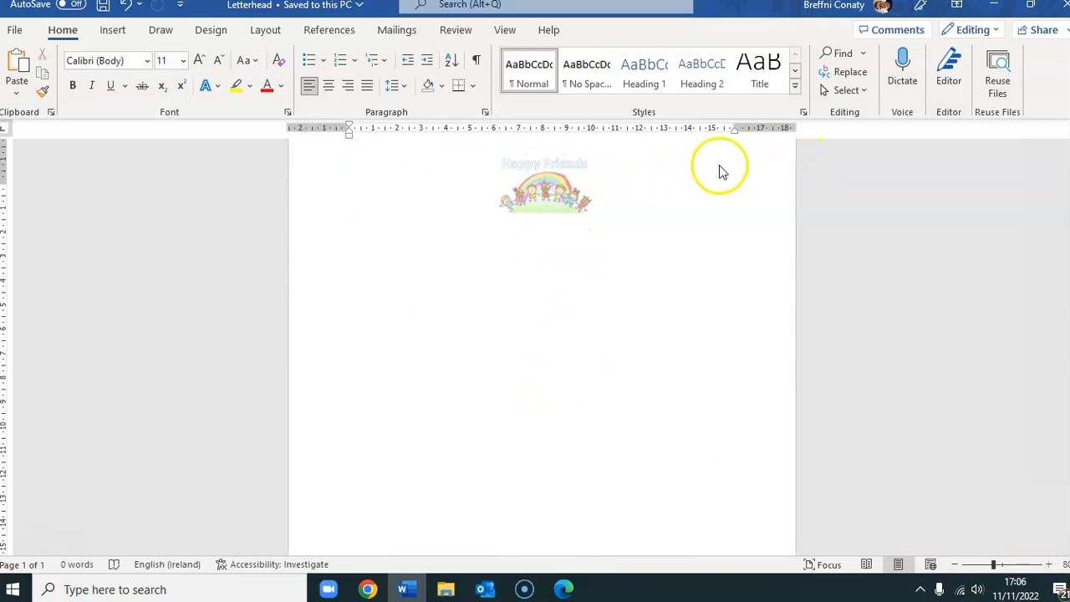
scroll(469, 470, up, 1)
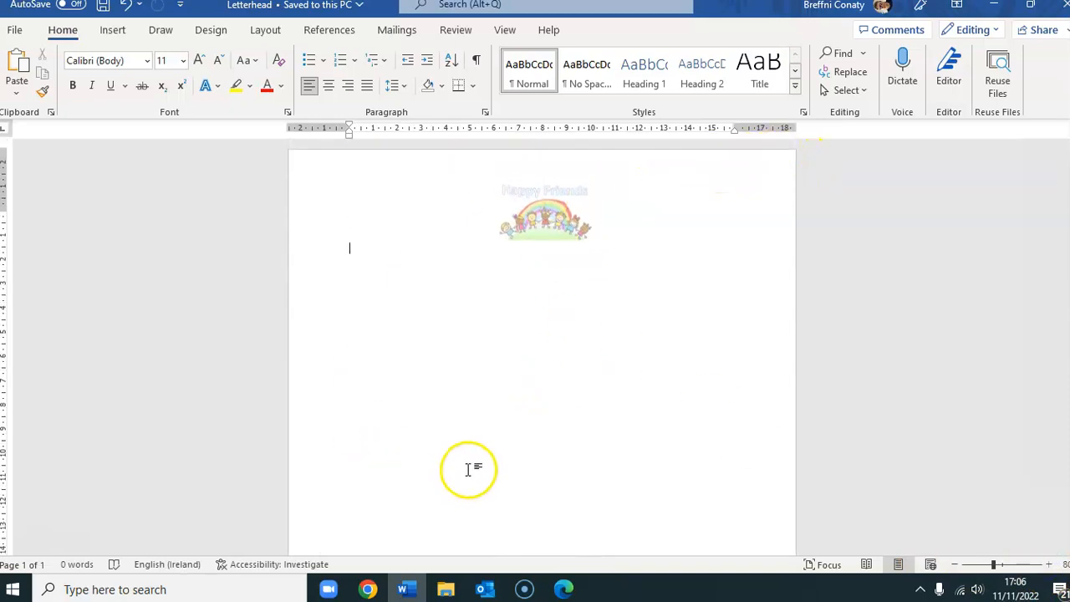
scroll(469, 470, down, 8)
- Select and copy the footer's three contact lines: name, street address, phone and e-mail
double_click(559, 493)
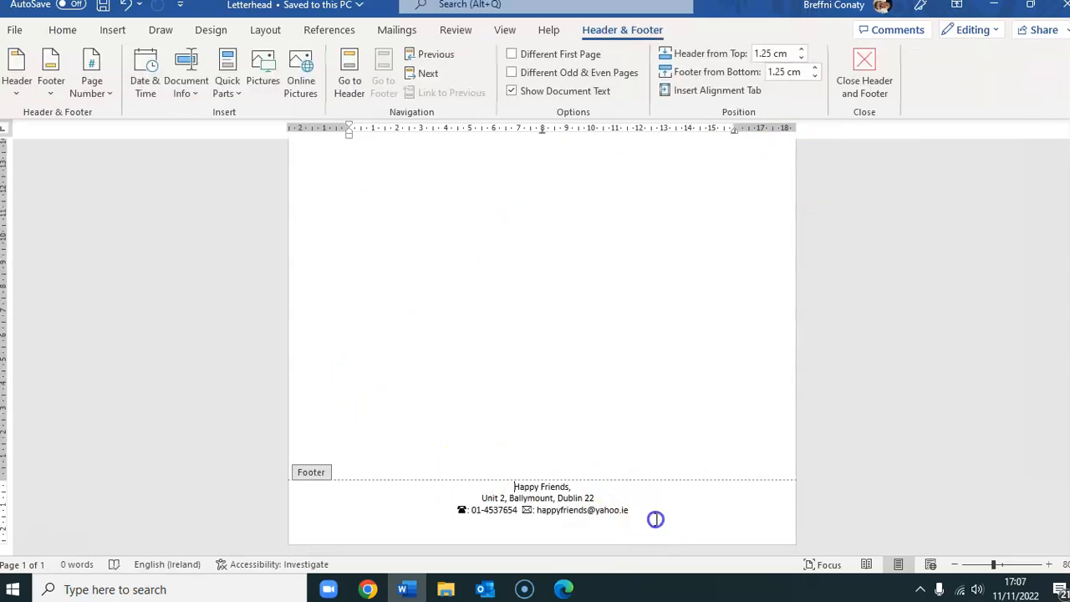
drag(655, 519, 493, 489)
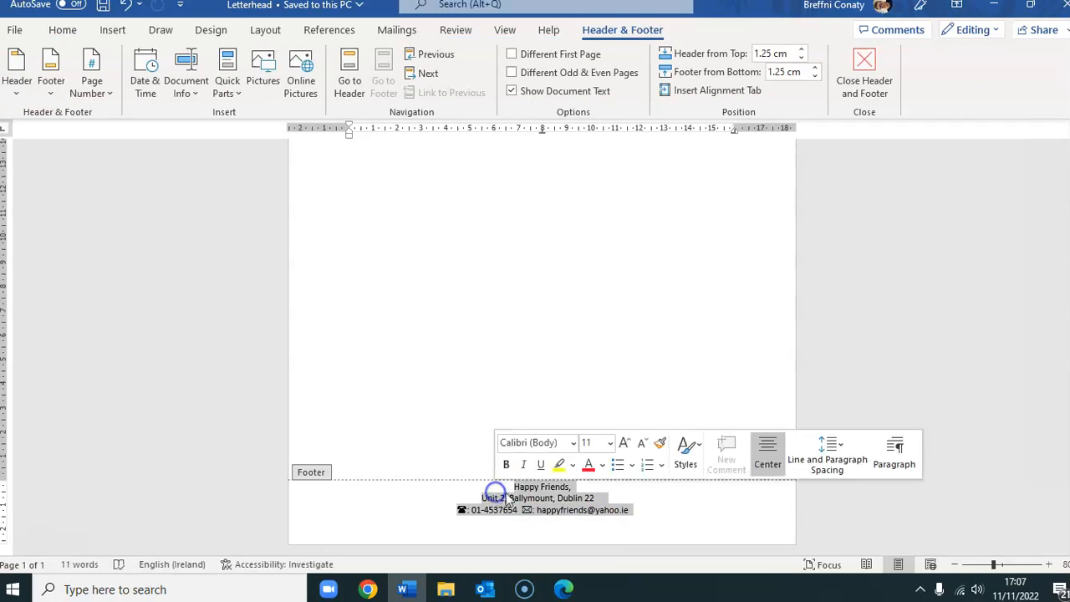
right_click(527, 499)
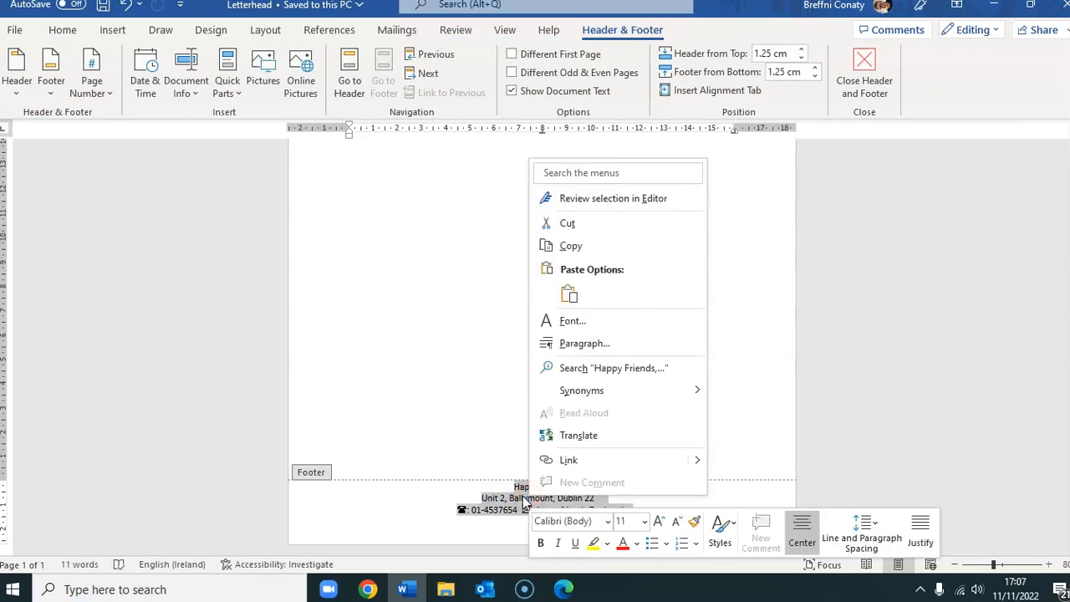
click(612, 246)
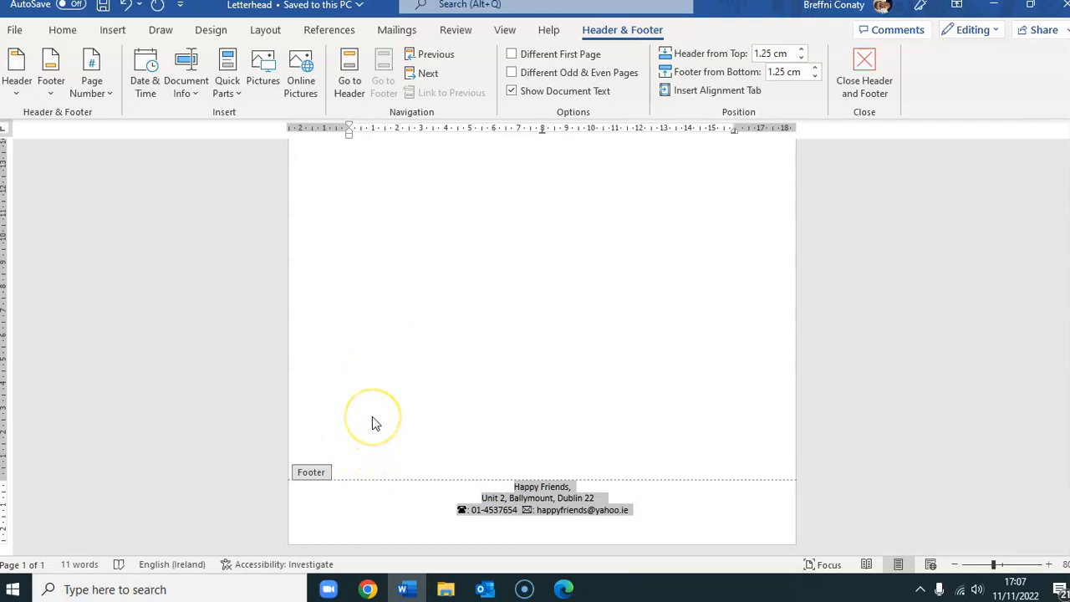
scroll(372, 416, up, 5)
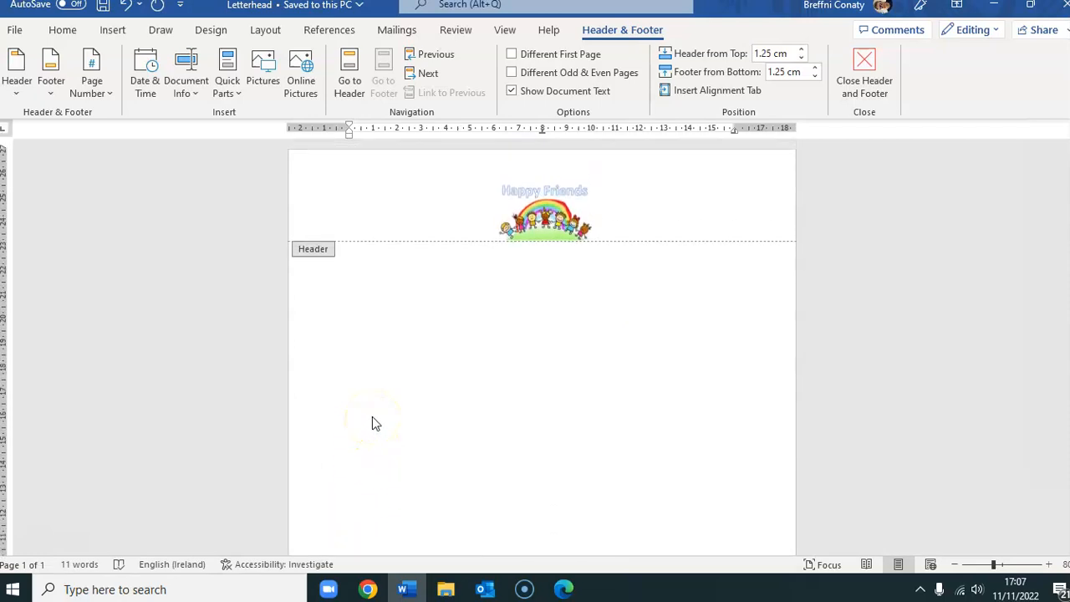
- Paste the copied address block into the header beneath the logo as a picture
click(619, 217)
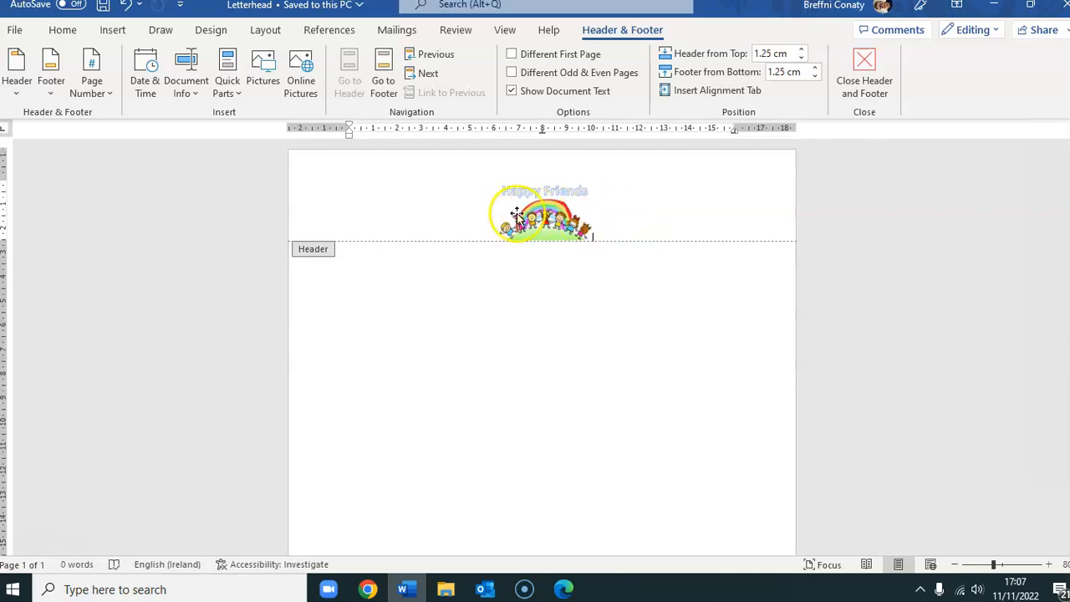
right_click(610, 226)
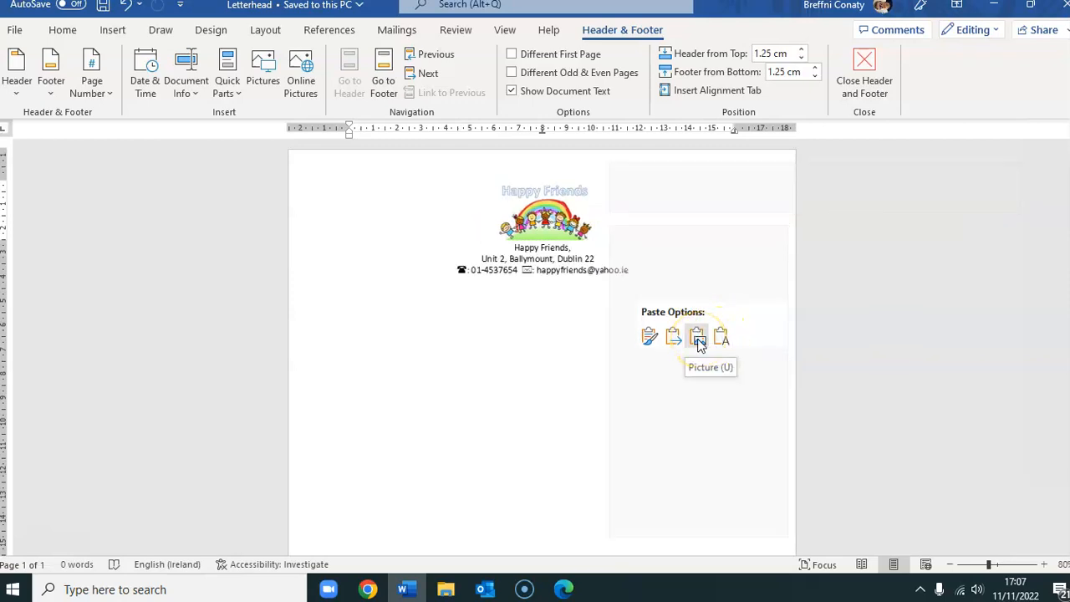
click(699, 343)
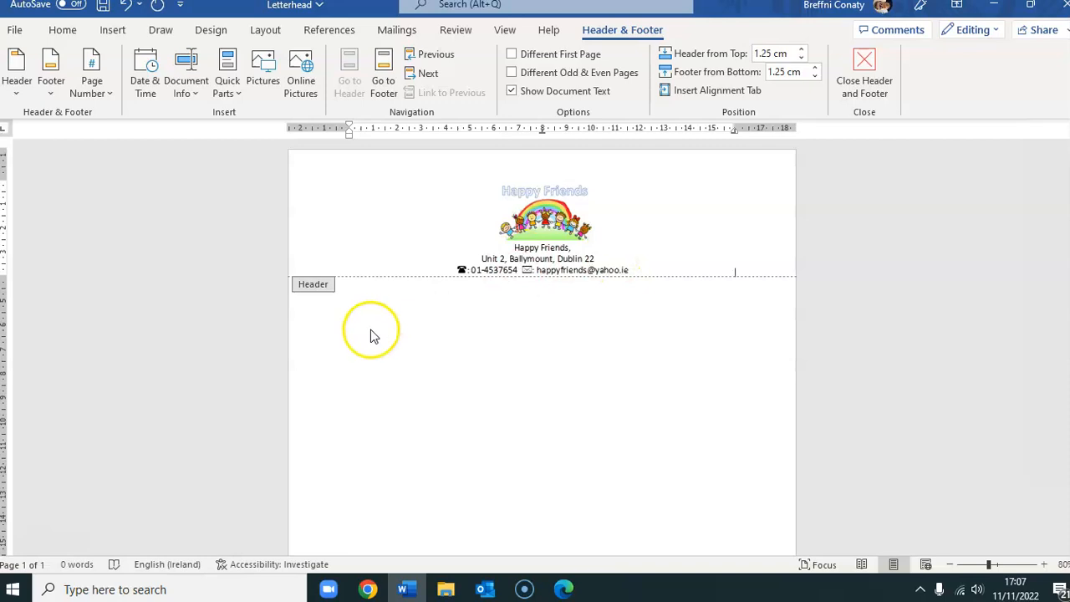
- Give the Happy Friends logo Tight text wrapping and drag it to the header's top-left corner
right_click(544, 211)
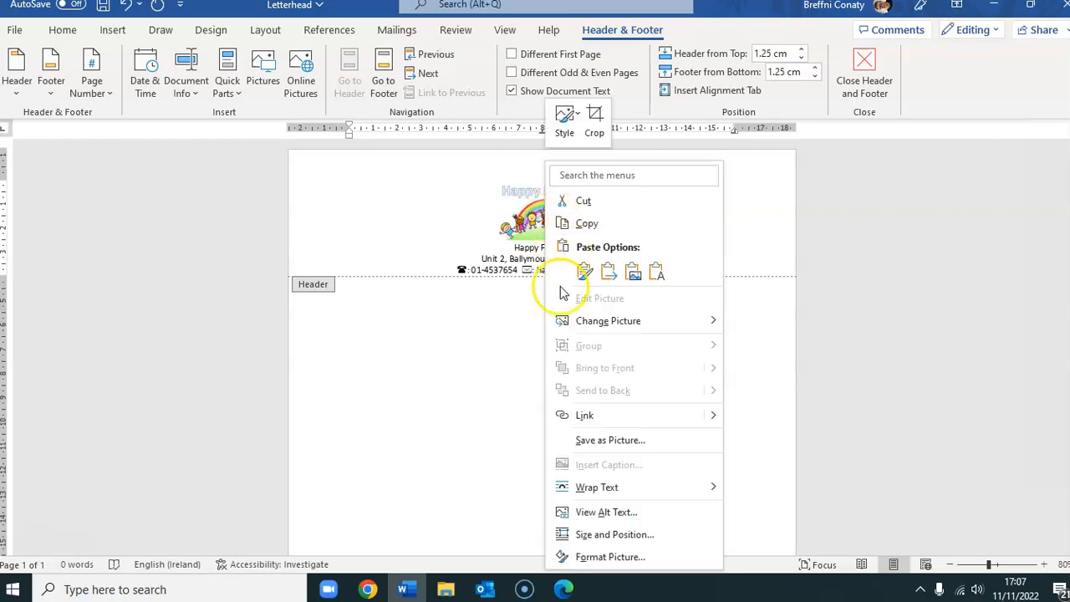
mouse_move(614, 491)
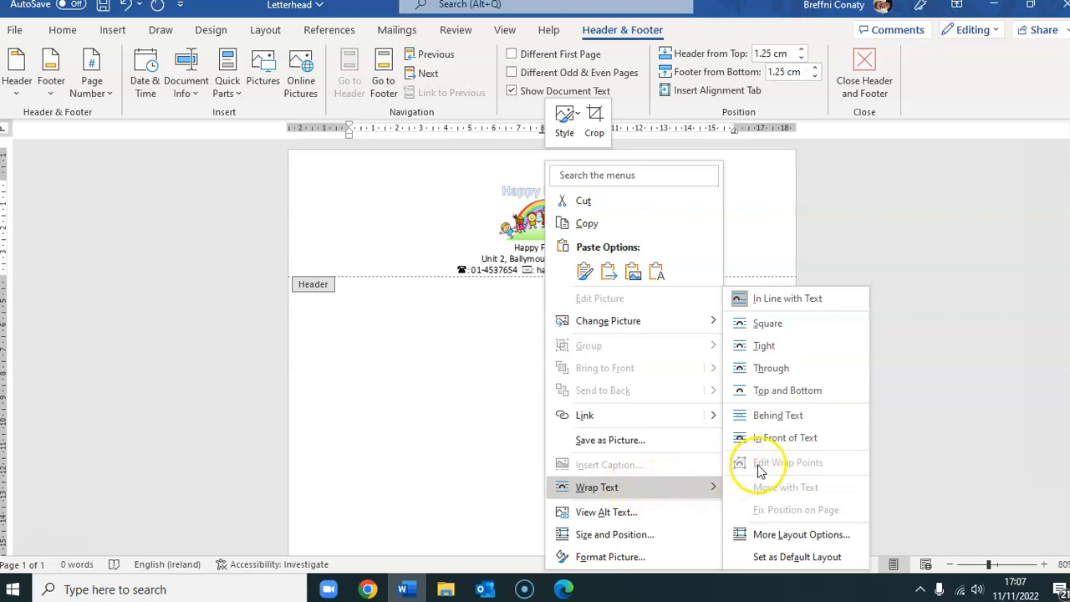
click(791, 416)
click(778, 346)
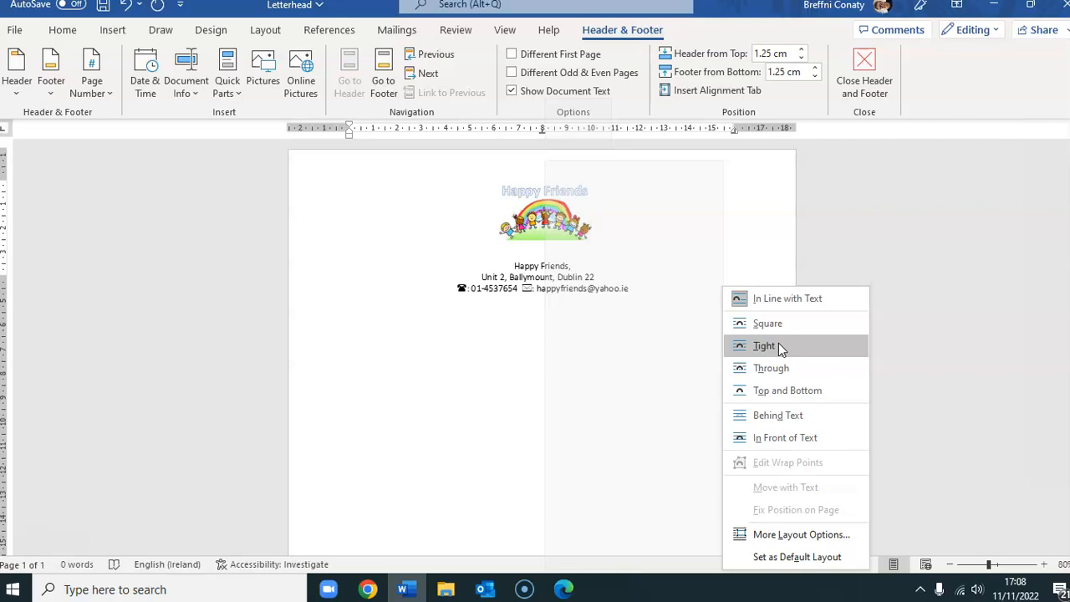
click(778, 345)
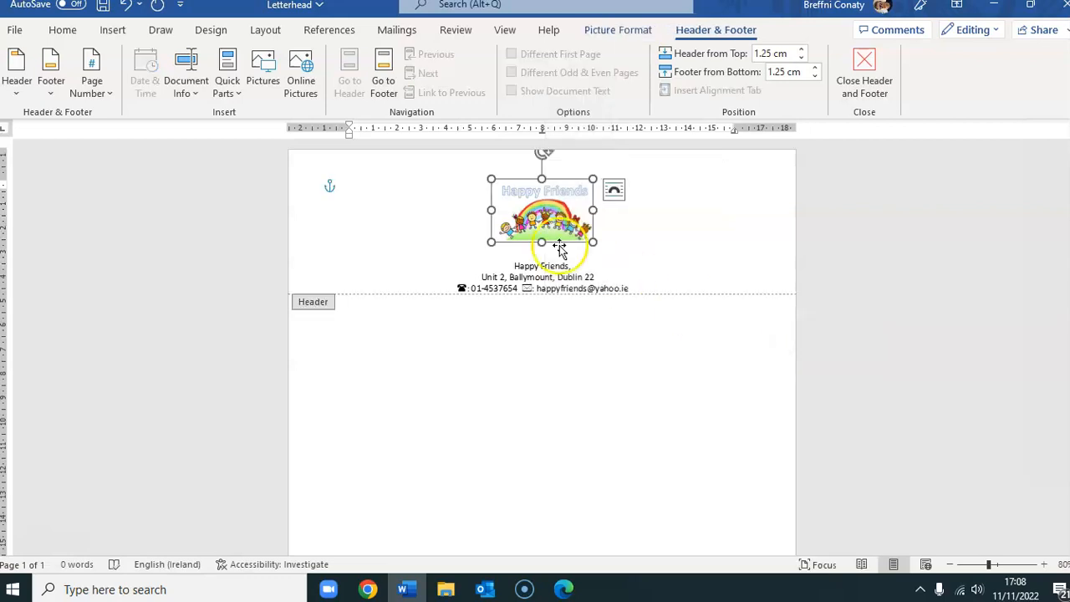
drag(539, 209, 357, 184)
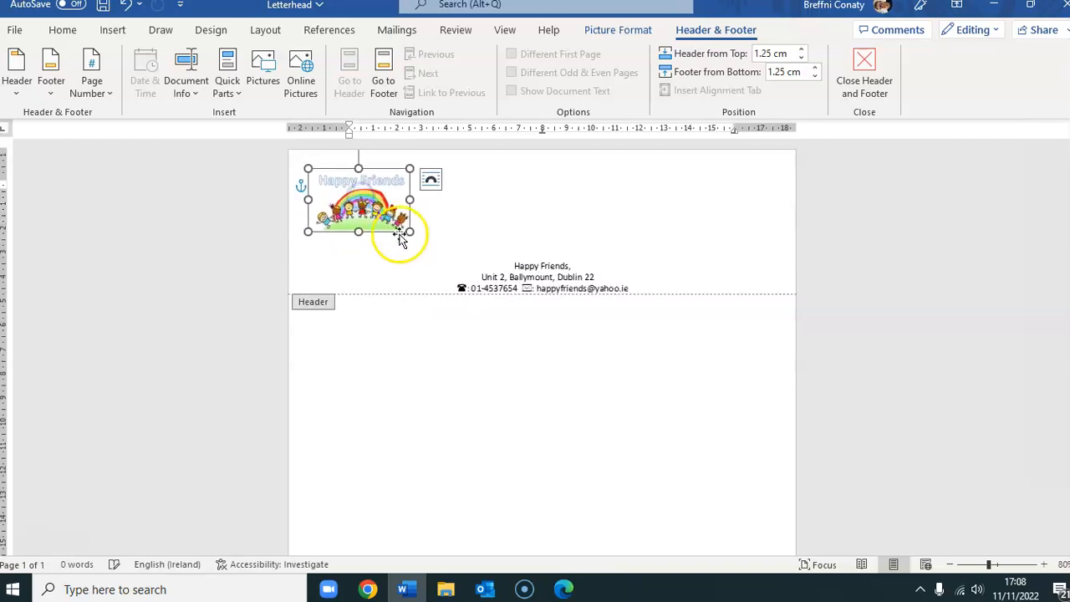
click(544, 276)
text(,)
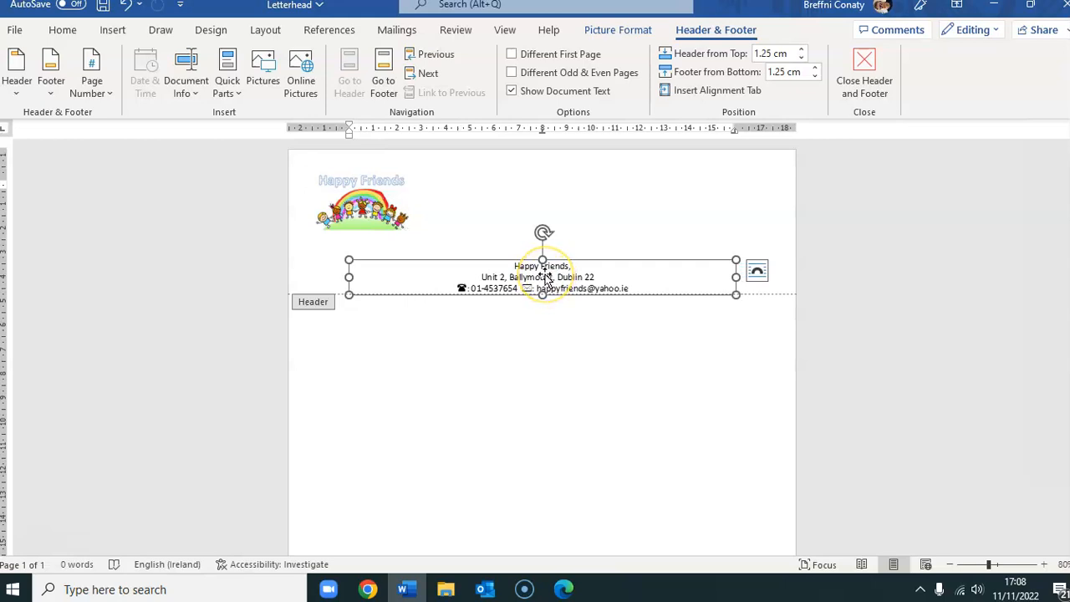
- Give the address picture Tight wrapping, move it to the header's top right, and narrow it
right_click(545, 279)
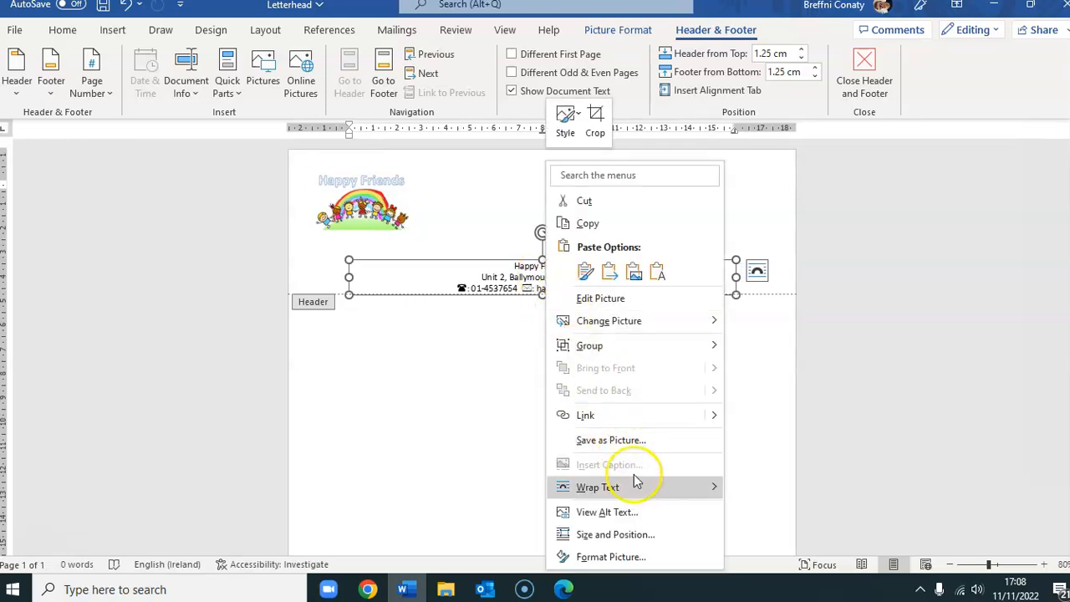
mouse_move(640, 494)
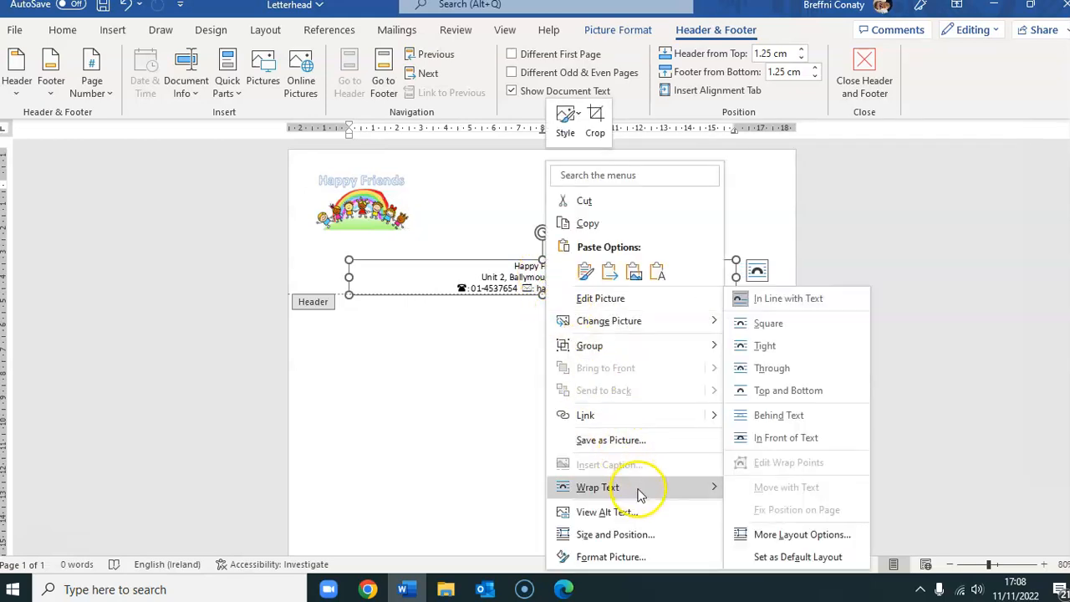
click(798, 349)
click(800, 349)
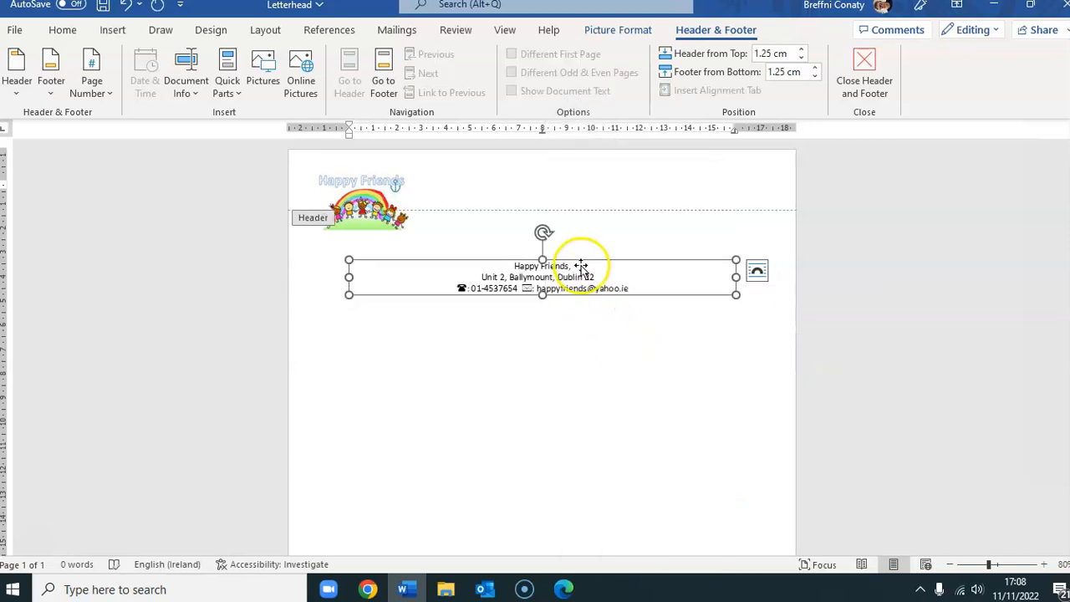
drag(582, 263, 652, 173)
drag(648, 178, 624, 237)
drag(778, 268, 746, 163)
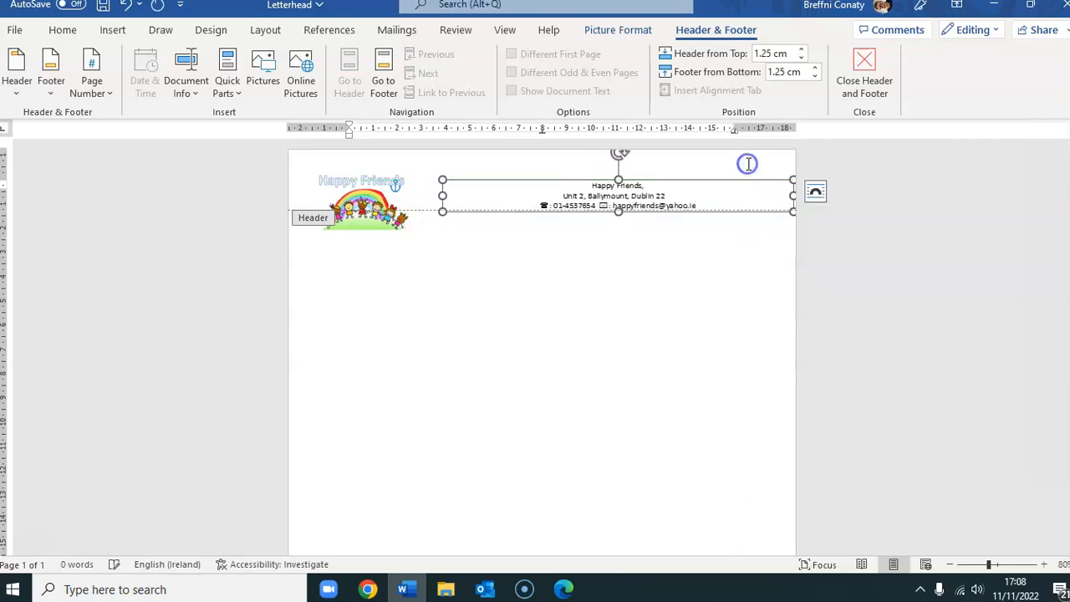
double_click(541, 410)
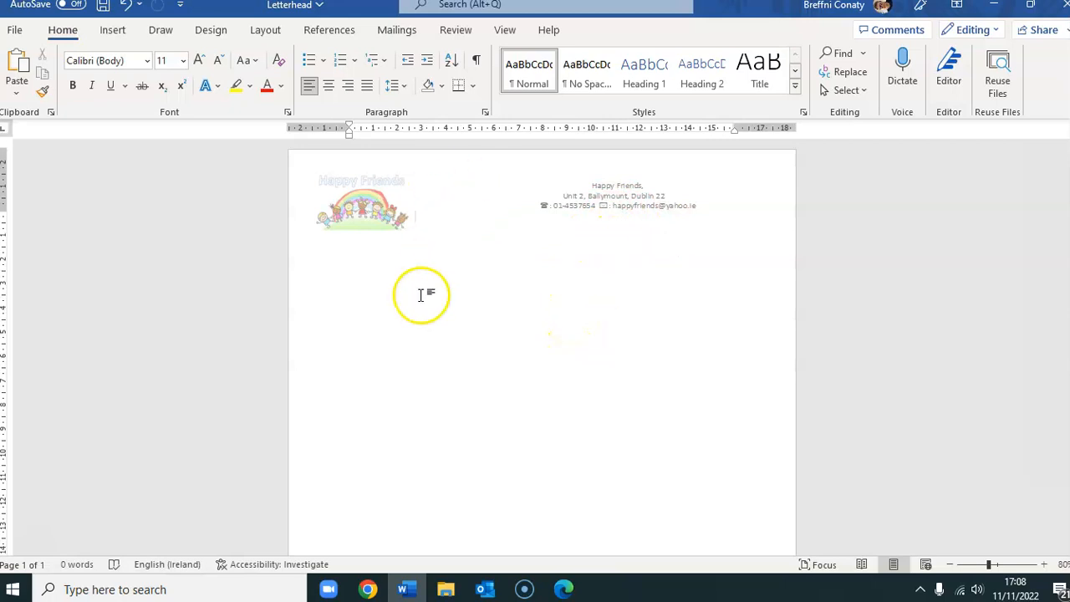
- Nudge the header logo a little to the right, away from the page edge
double_click(364, 230)
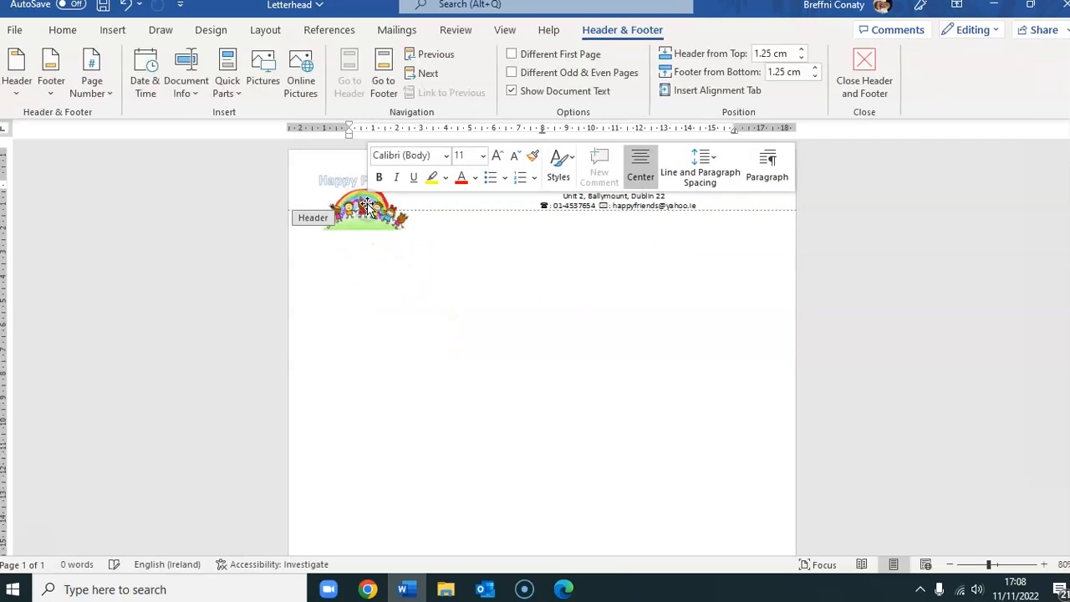
click(372, 204)
drag(392, 199, 397, 197)
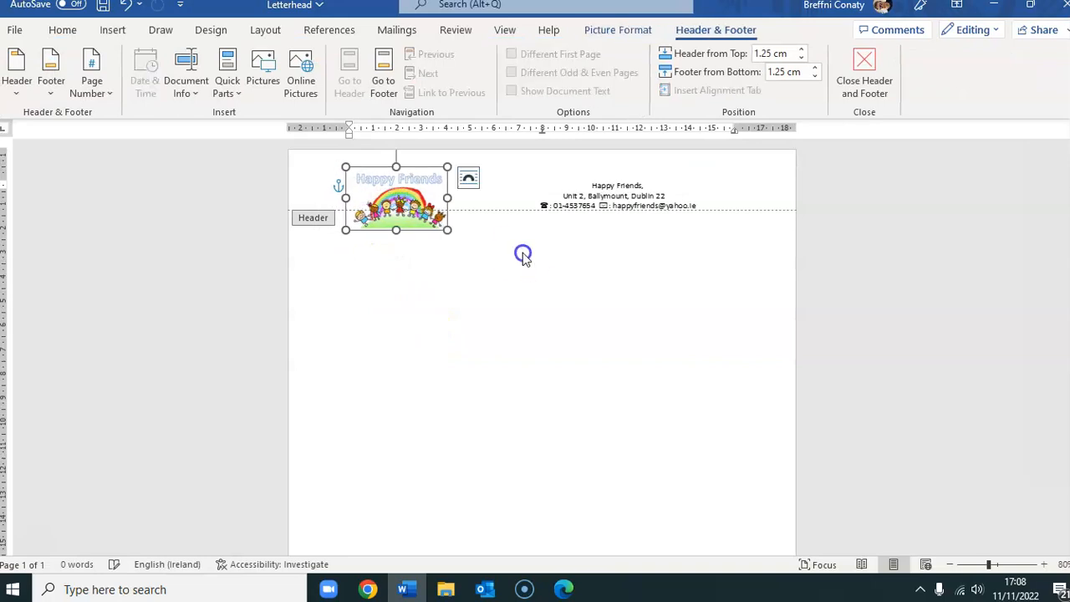
double_click(589, 428)
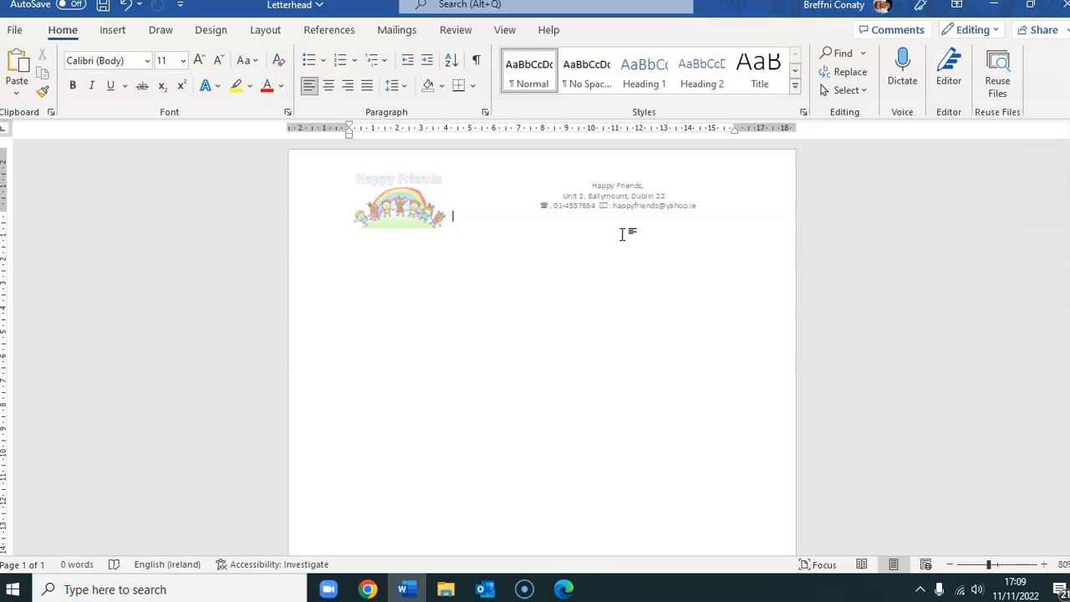
- Delete the three-line address text from the footer and close header and footer editing
click(715, 368)
scroll(660, 351, down, 5)
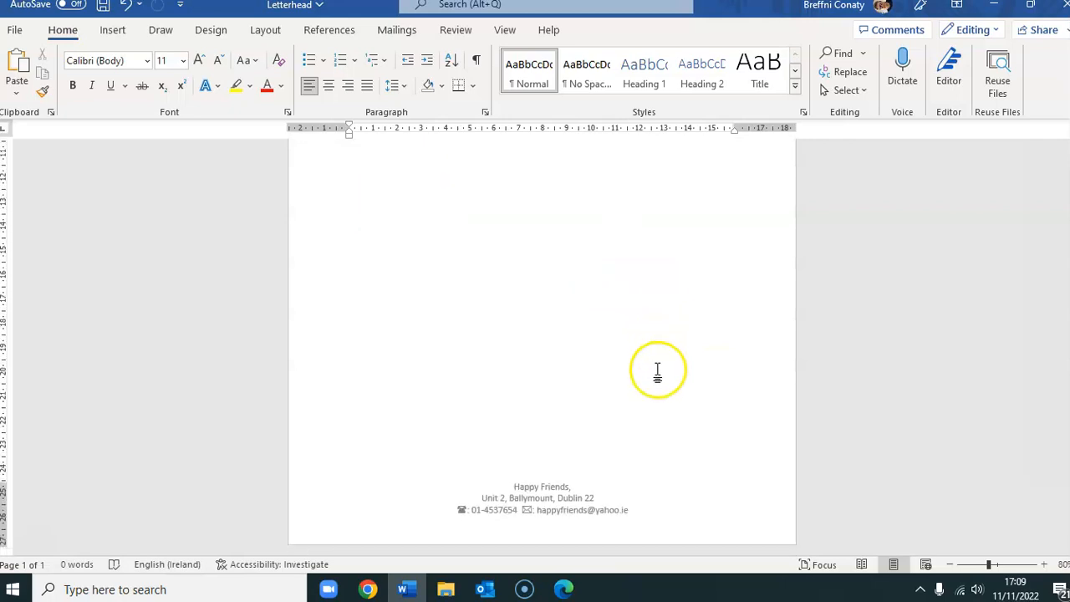
double_click(578, 504)
drag(640, 512, 490, 480)
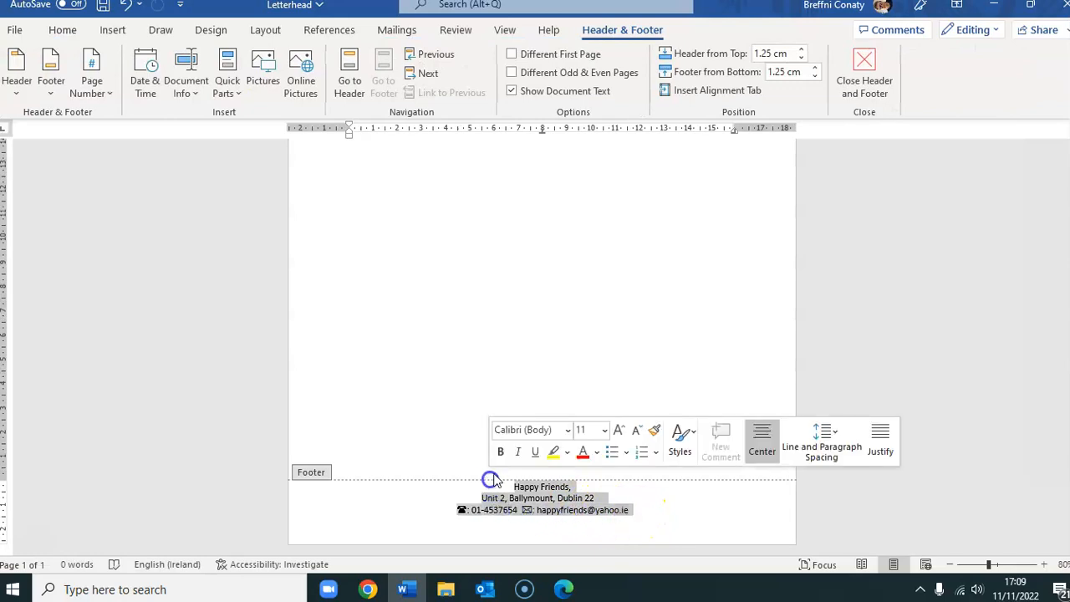
key(Delete)
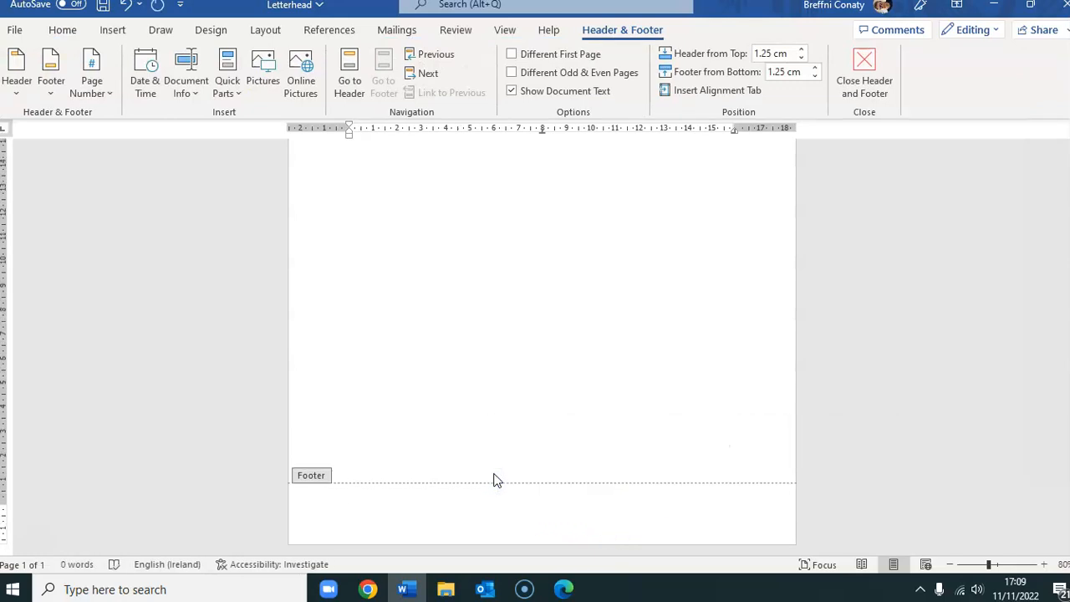
click(865, 74)
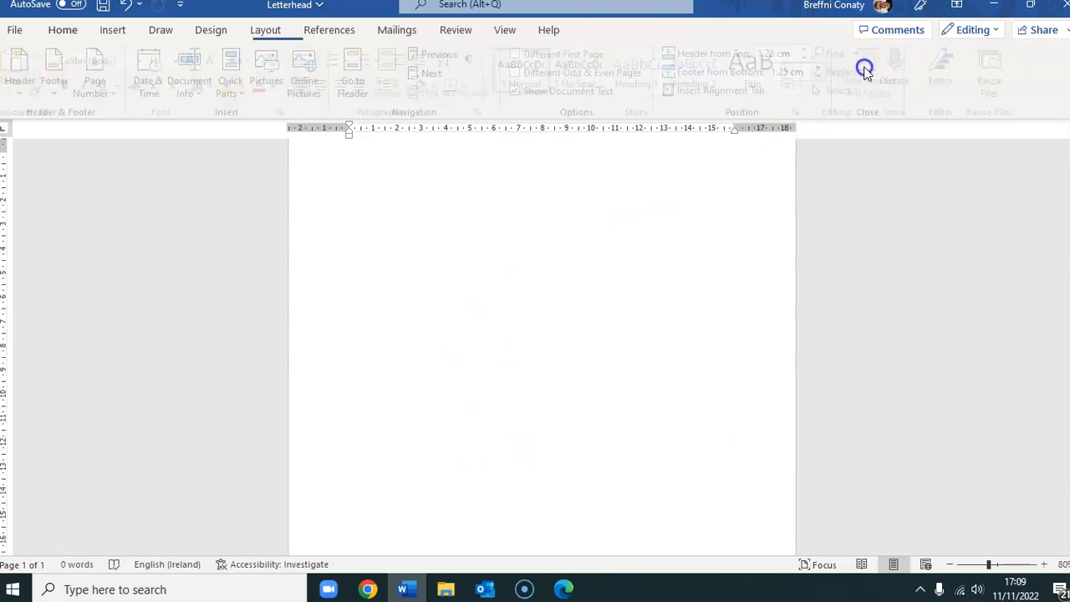
- Place the cursor at the top of the body and begin the letter with 'Dear Parent,'
click(949, 566)
click(949, 565)
click(949, 566)
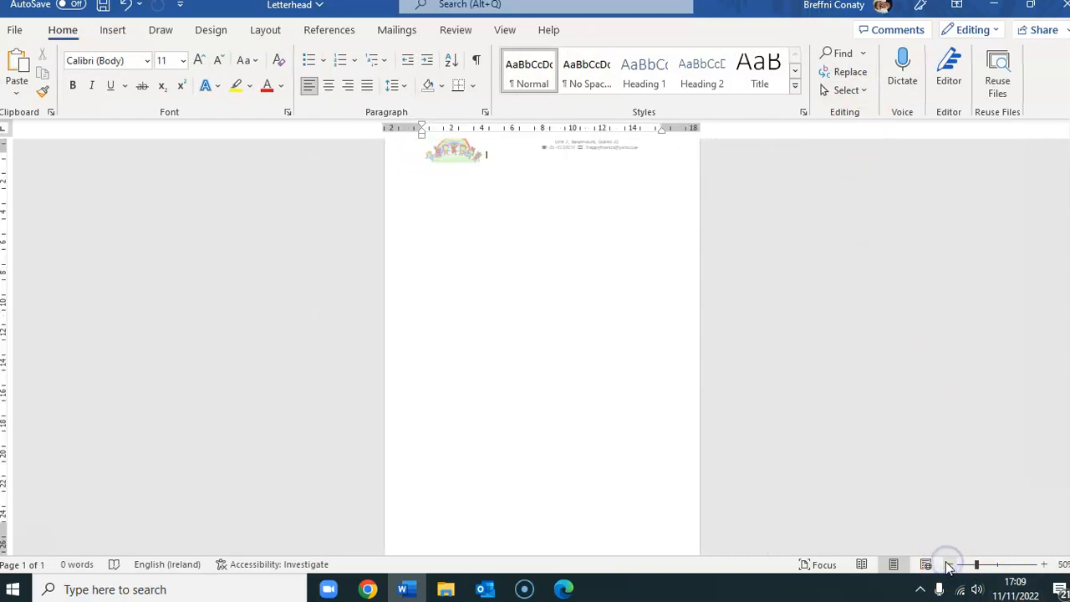
click(949, 565)
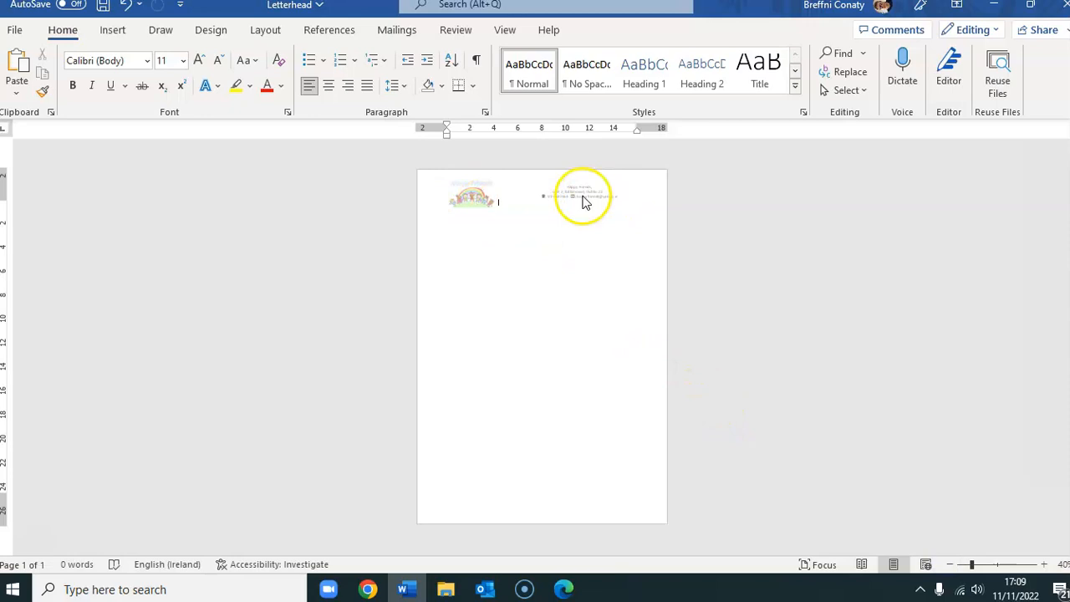
click(553, 355)
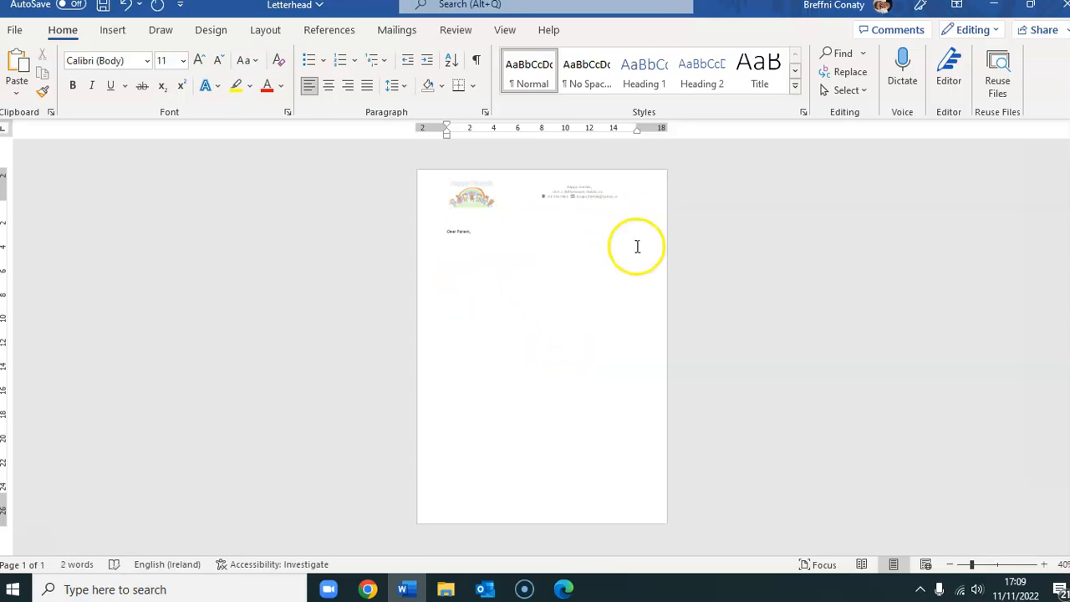
click(1044, 564)
click(1044, 565)
click(1043, 565)
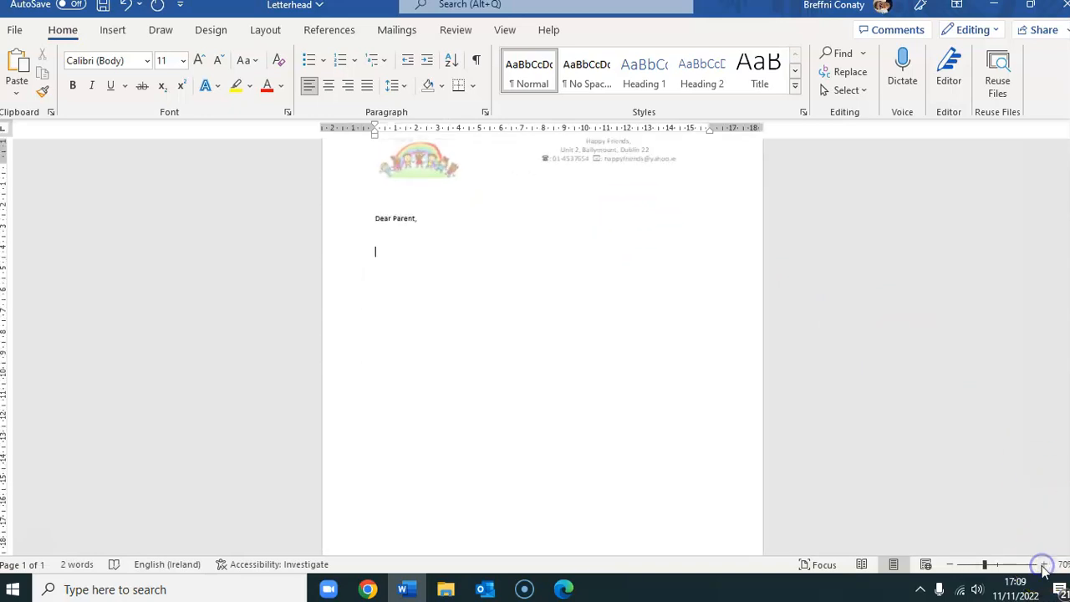